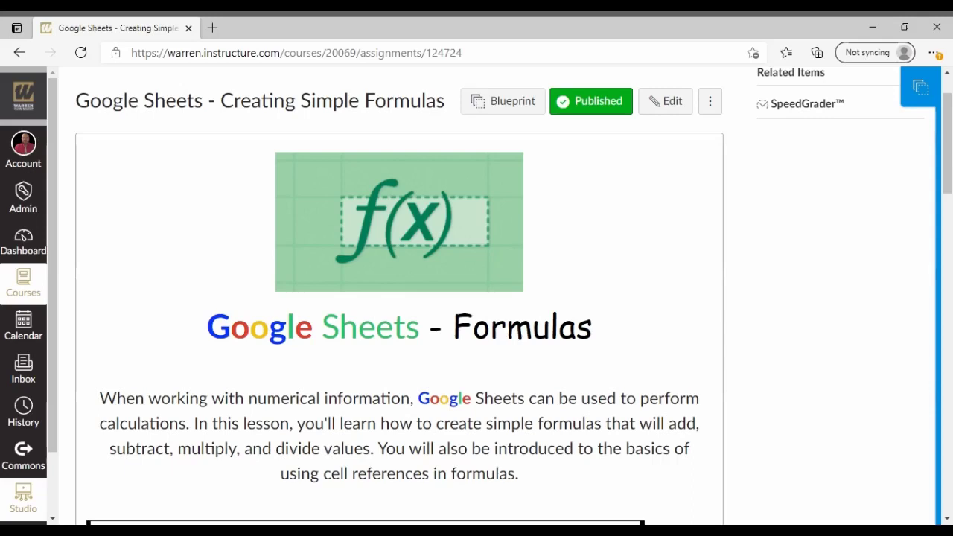
- Scroll the Canvas assignment down to the six-task list and embedded sample spreadsheet
scroll(846, 270, "down", 5)
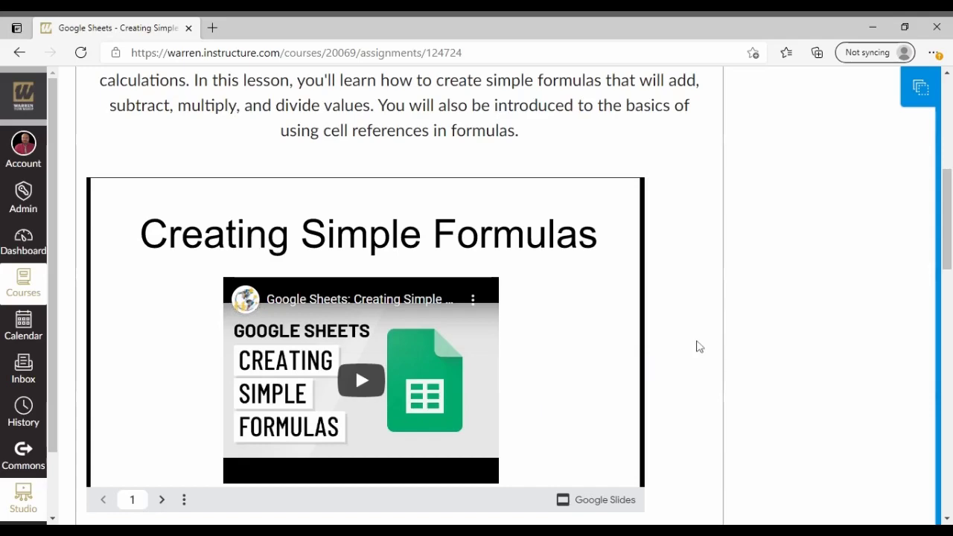
scroll(699, 345, "down", 1)
scroll(698, 345, "down", 4)
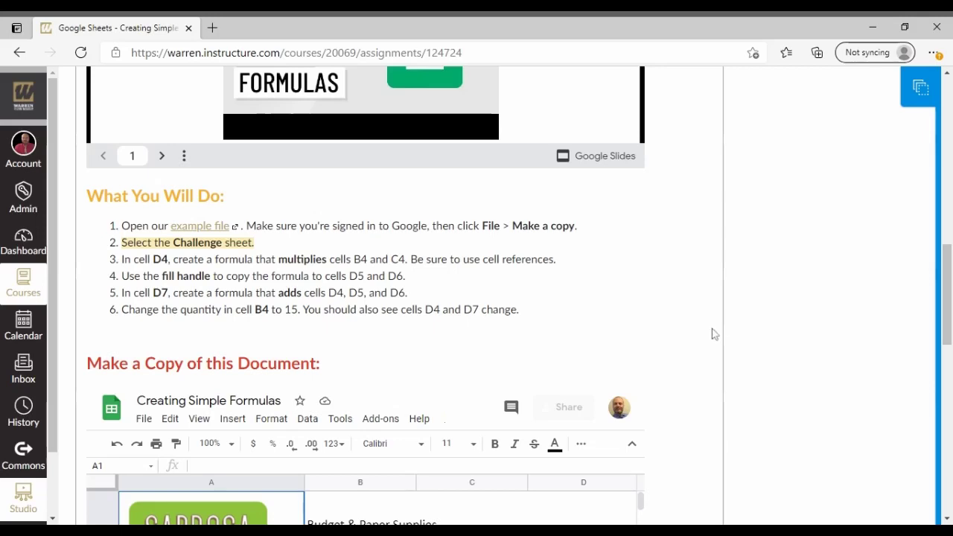
scroll(711, 335, "down", 3)
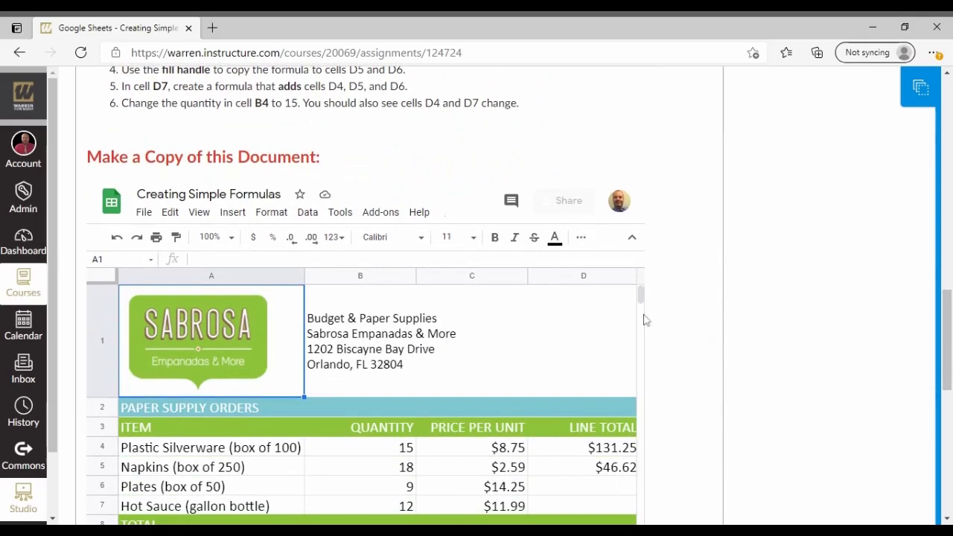
- Use File > Make a copy on the embedded Creating Simple Formulas spreadsheet
left_click(144, 212)
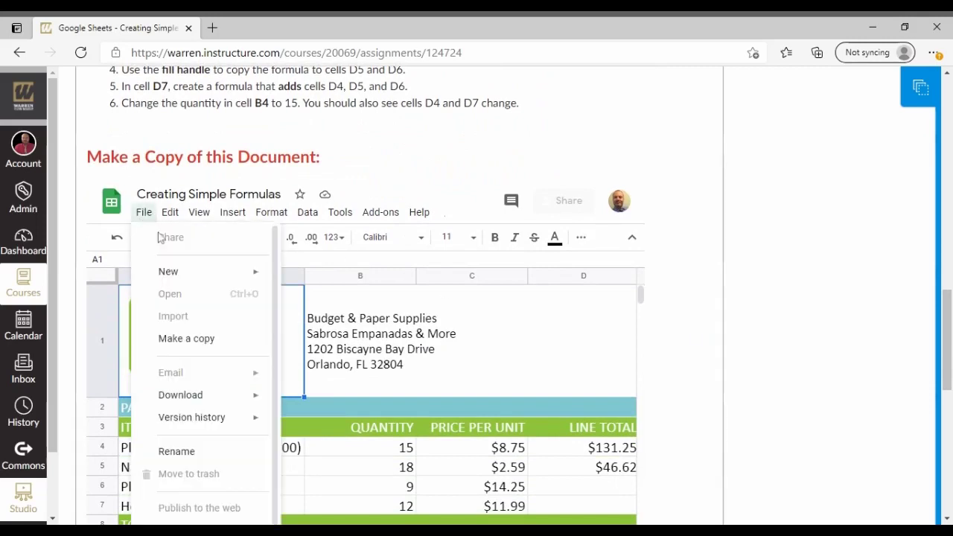
left_click(203, 337)
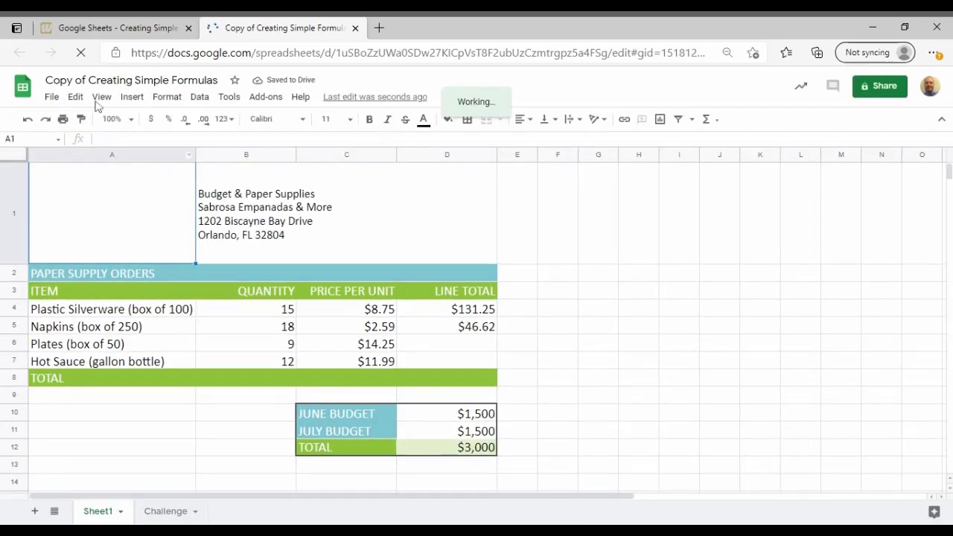
- Rename the copy to 'Demo - Creating Simple Formulas'
left_click_drag(88, 80, 45, 79)
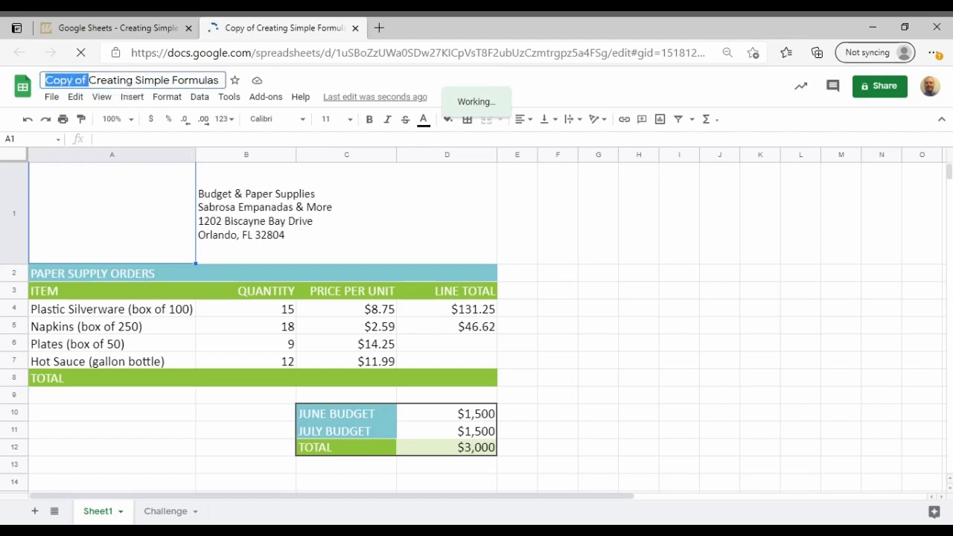
type("Demo -")
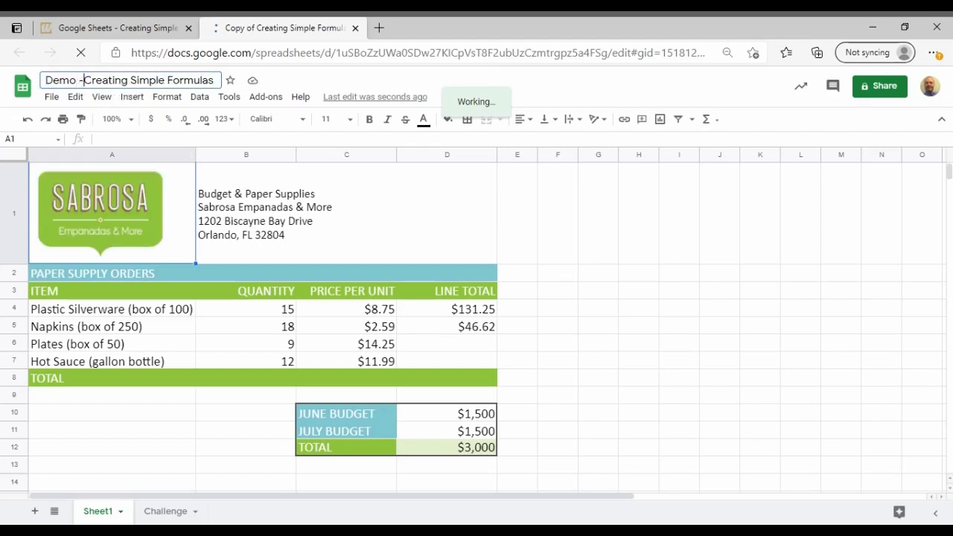
key("Return")
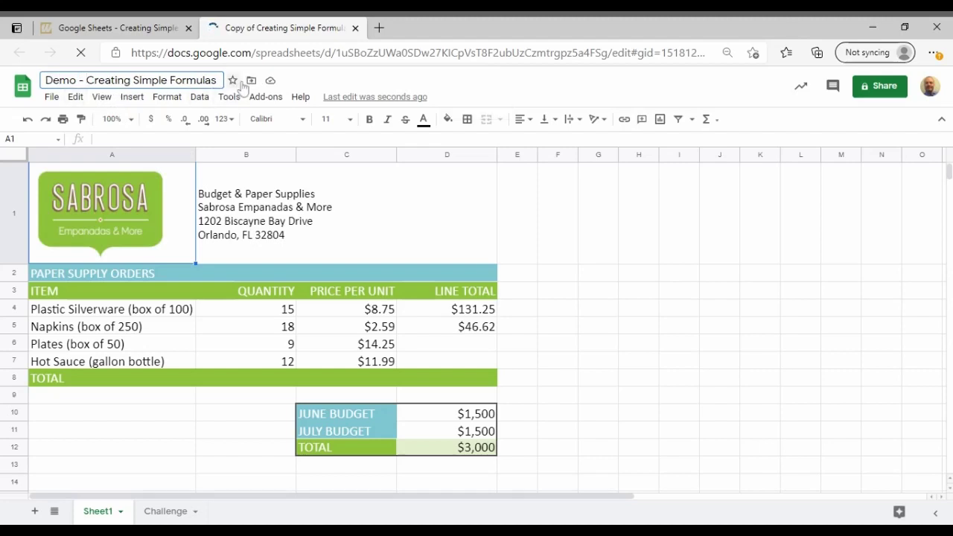
- Move the spreadsheet from DAR 2021 into the DAR (Demo) folder
left_click(251, 80)
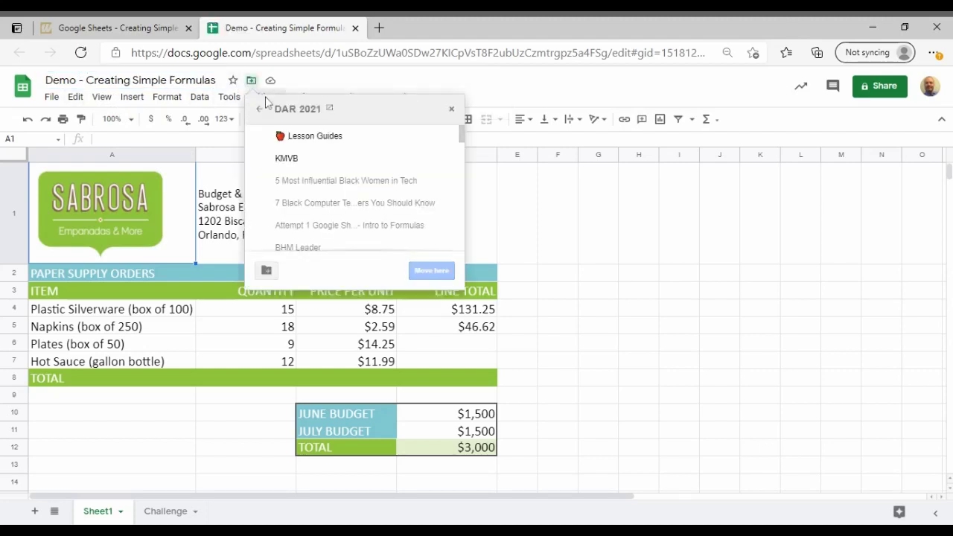
left_click(260, 110)
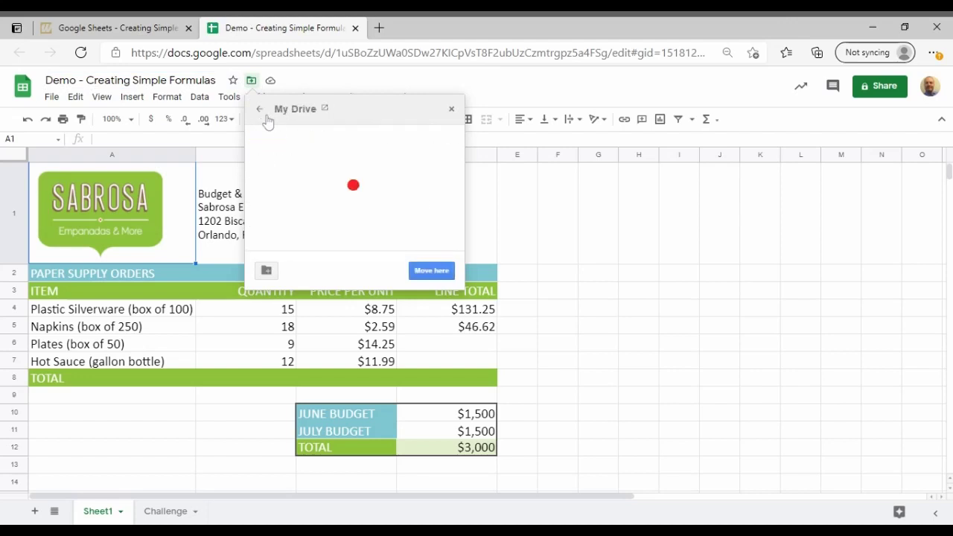
left_click(309, 246)
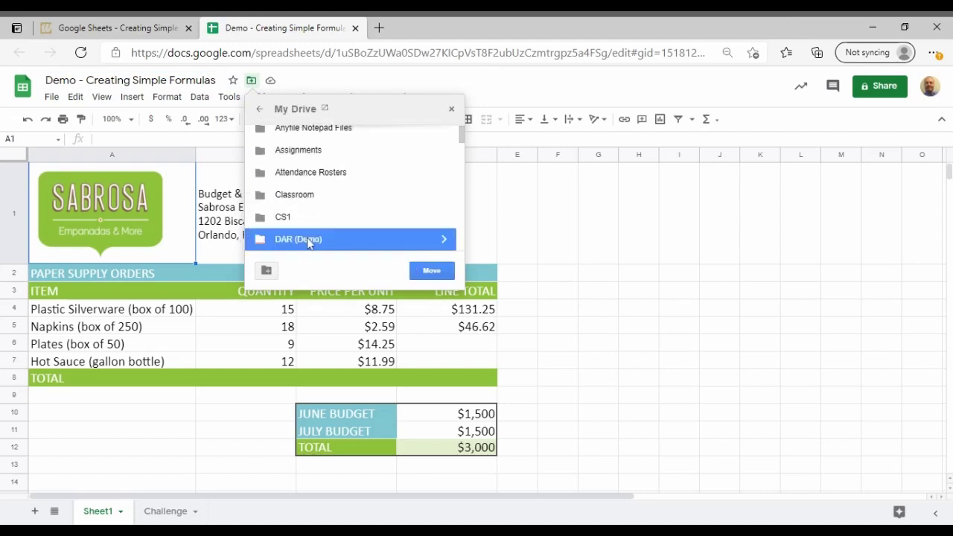
left_click(433, 271)
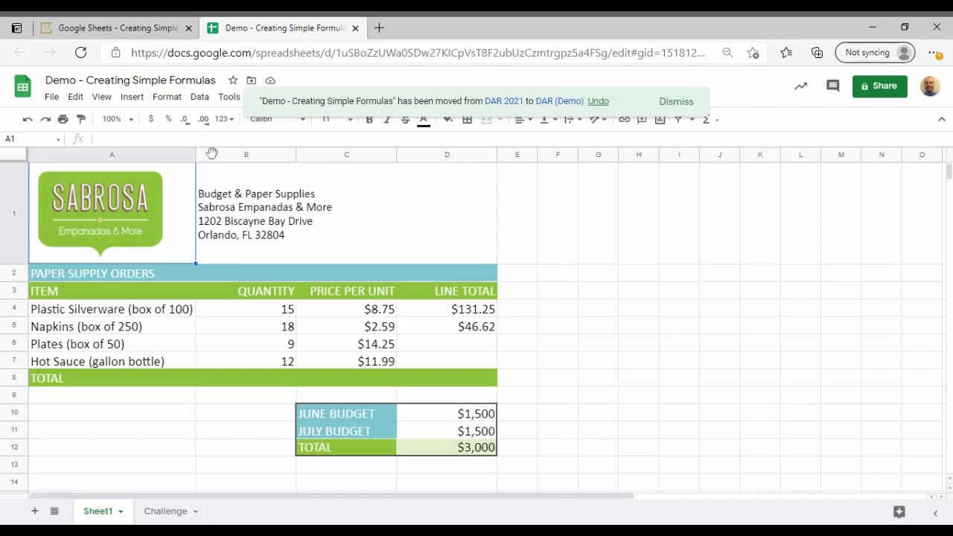
left_click(123, 28)
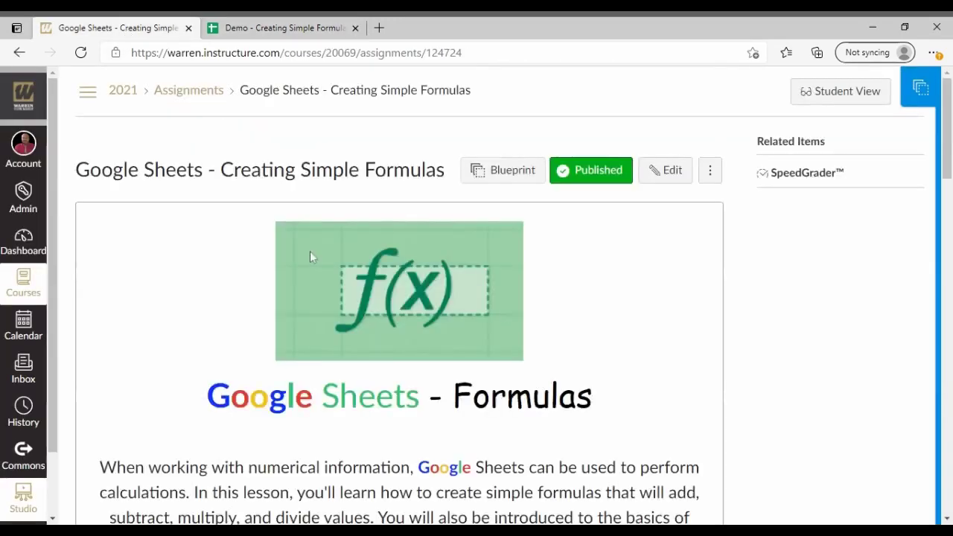
scroll(664, 351, "down", 5)
scroll(690, 328, "down", 5)
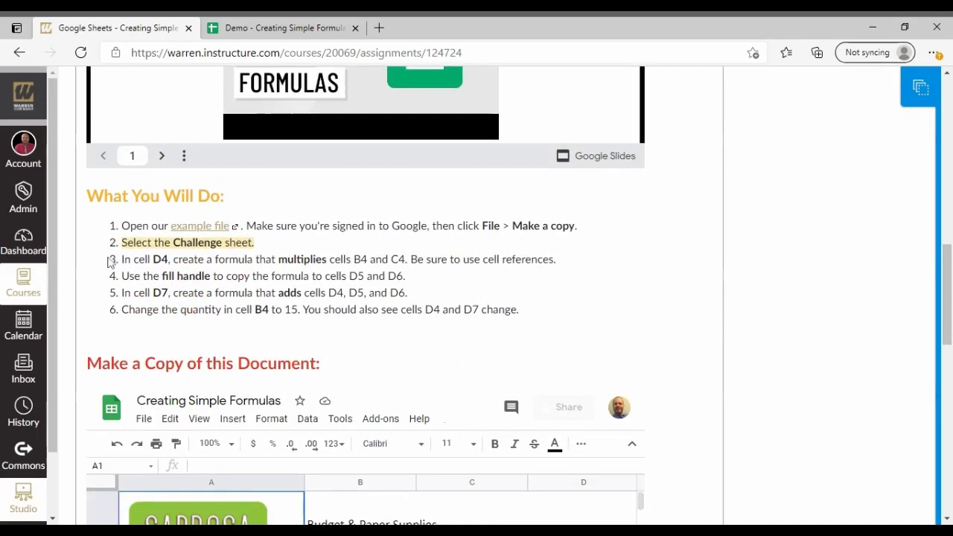
left_click(277, 30)
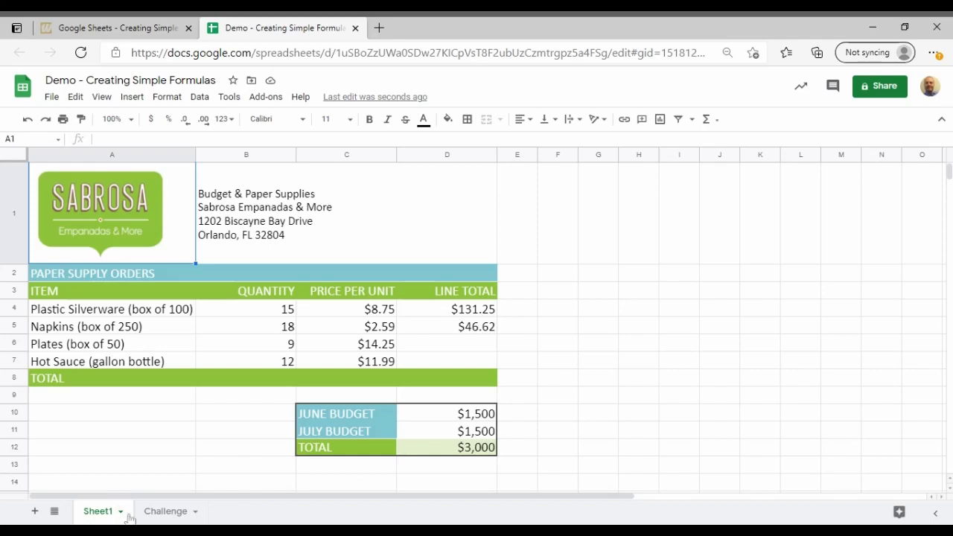
- Open the Challenge sheet with the note pads, envelopes and copy paper table
left_click(169, 511)
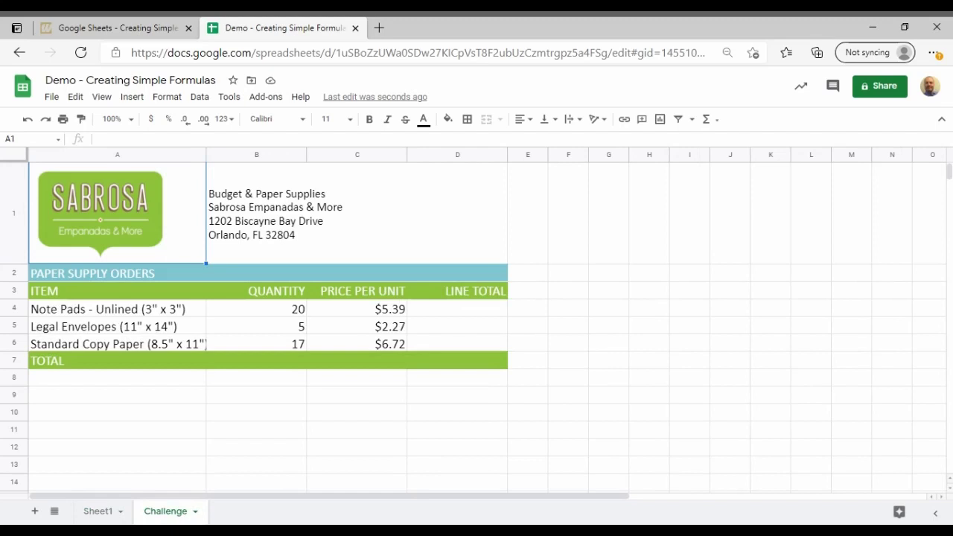
- Back in Canvas, advance the embedded slide deck to slide 2, Mathematical operators
left_click(110, 26)
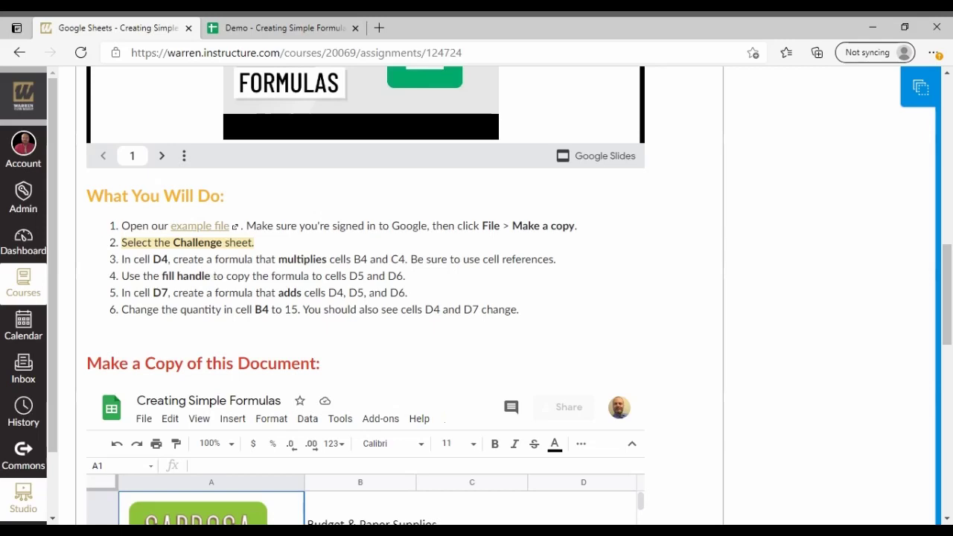
scroll(718, 253, "up", 2)
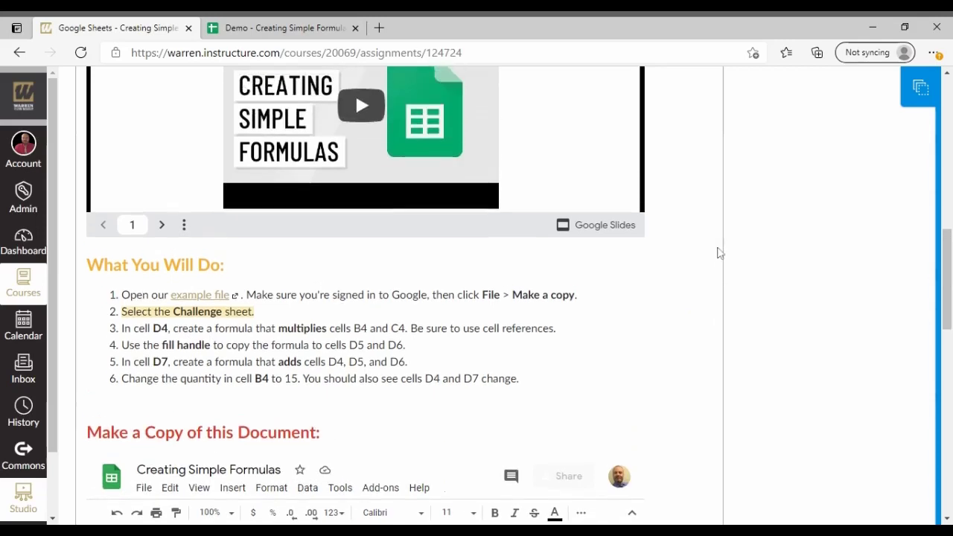
scroll(718, 253, "up", 1)
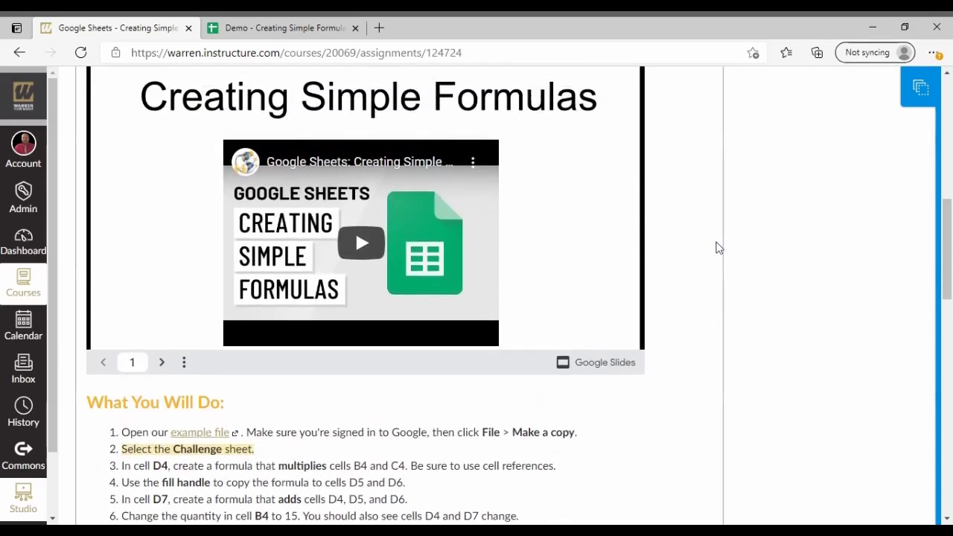
scroll(717, 250, "up", 1)
left_click(599, 274)
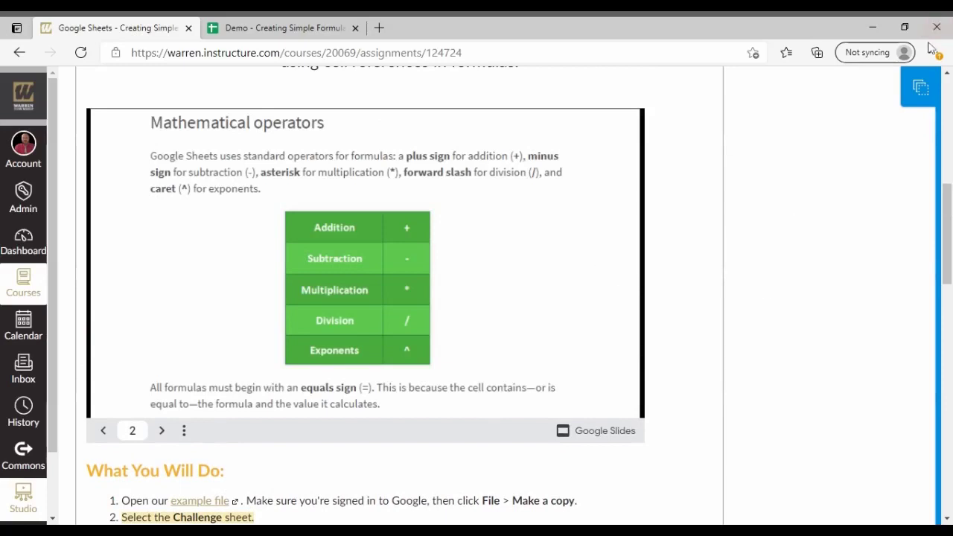
key("ctrl+plus")
key("ctrl+plus")
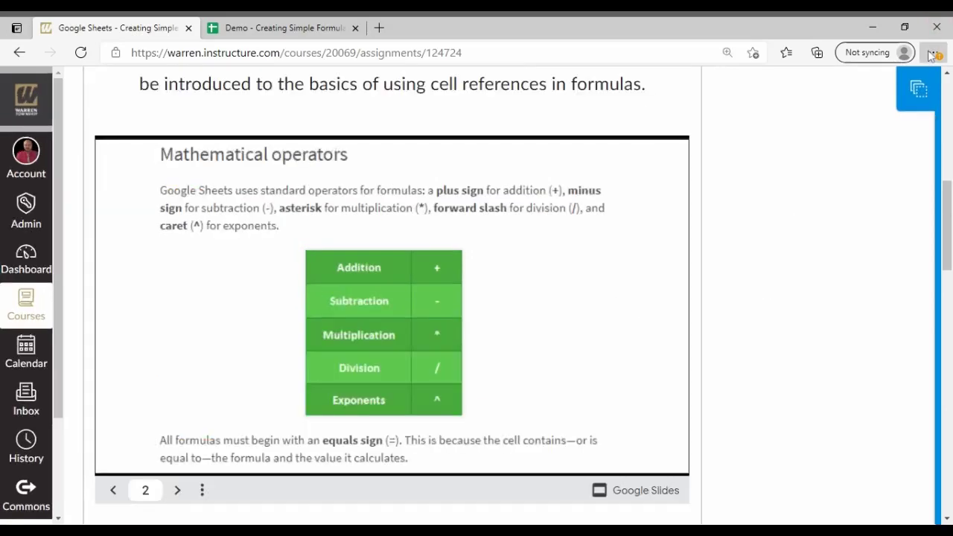
scroll(732, 196, "down", 1)
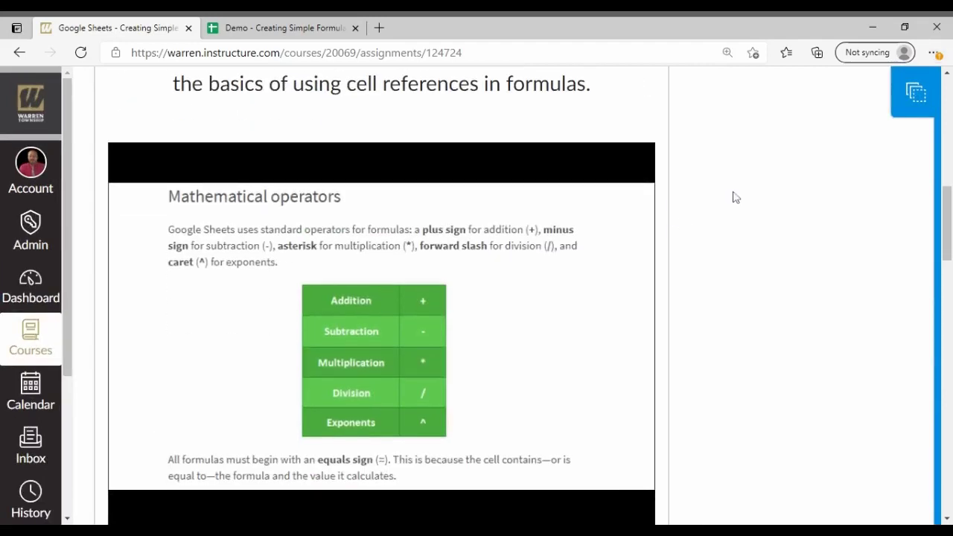
key("ctrl+minus")
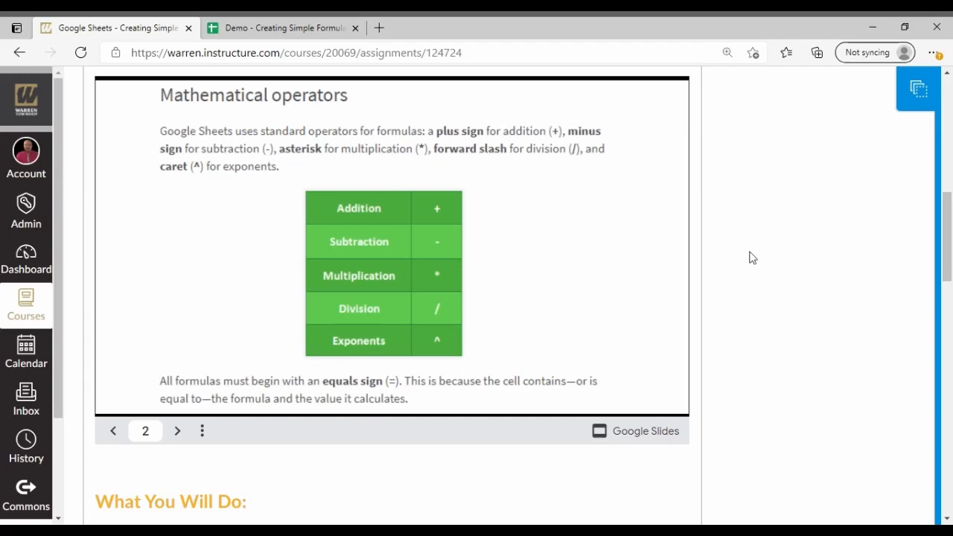
- Scroll Canvas to show the six tasks, including the D4 formula multiplying B4 by C4
scroll(767, 257, "down", 1)
scroll(767, 257, "down", 3)
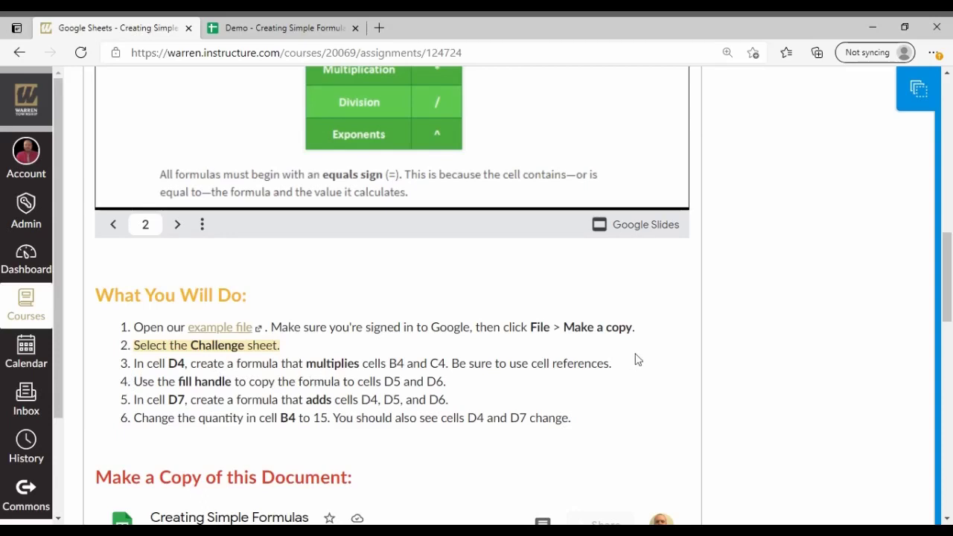
scroll(649, 357, "up", 1)
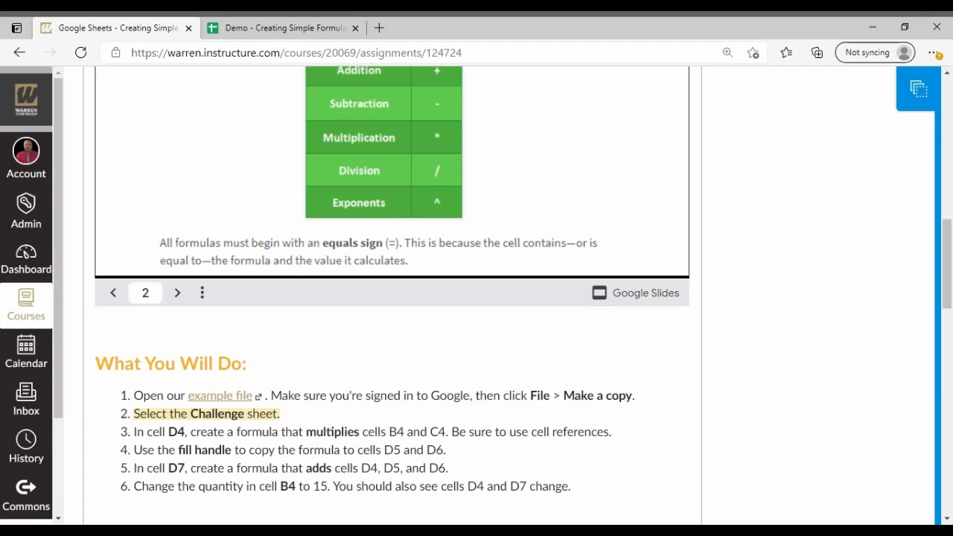
- Switch to the Demo spreadsheet, zoom in twice and hide the menus
left_click(294, 26)
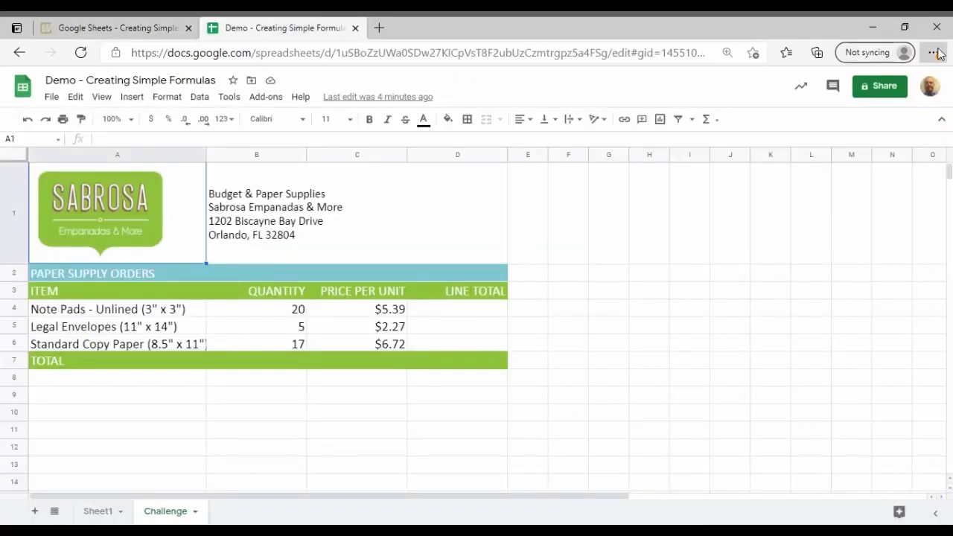
key("ctrl+plus")
key("ctrl+plus")
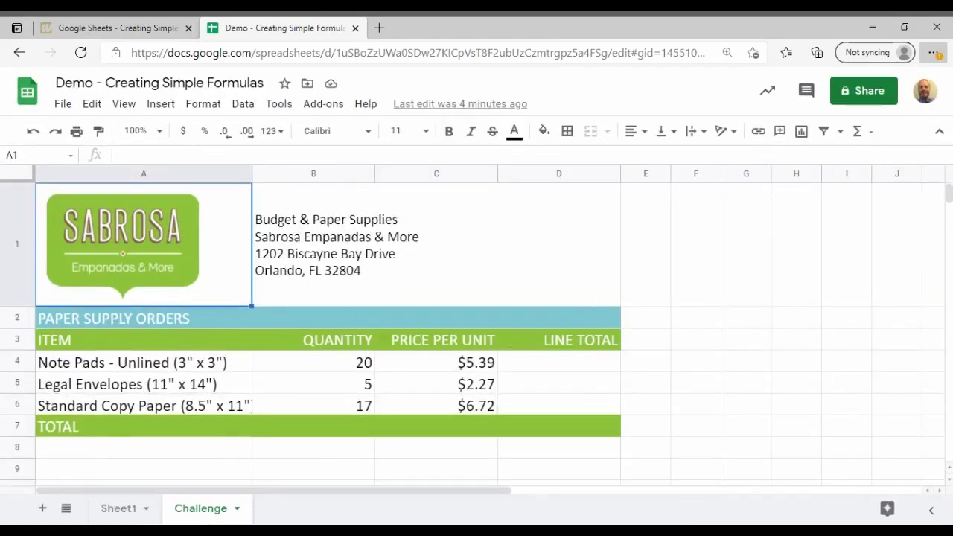
key("ctrl+plus")
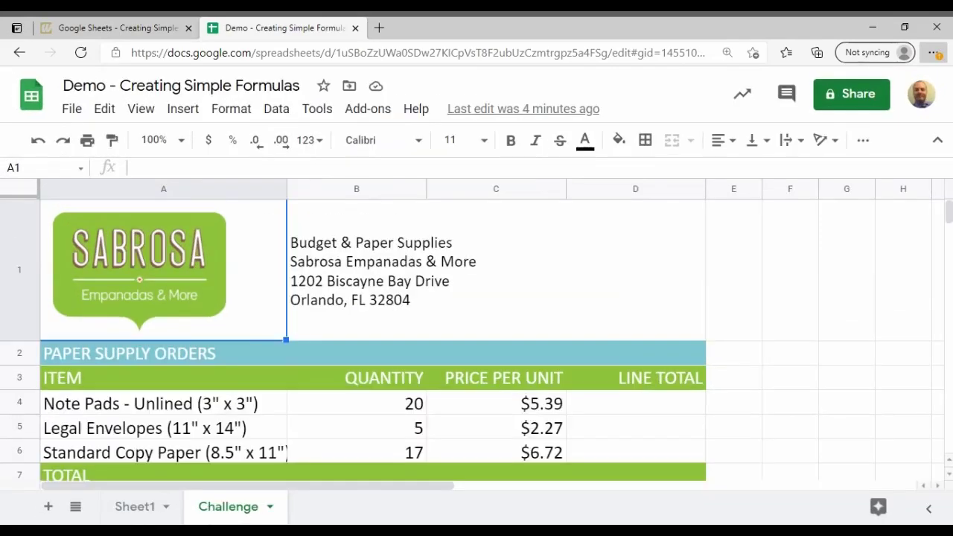
left_click(937, 140)
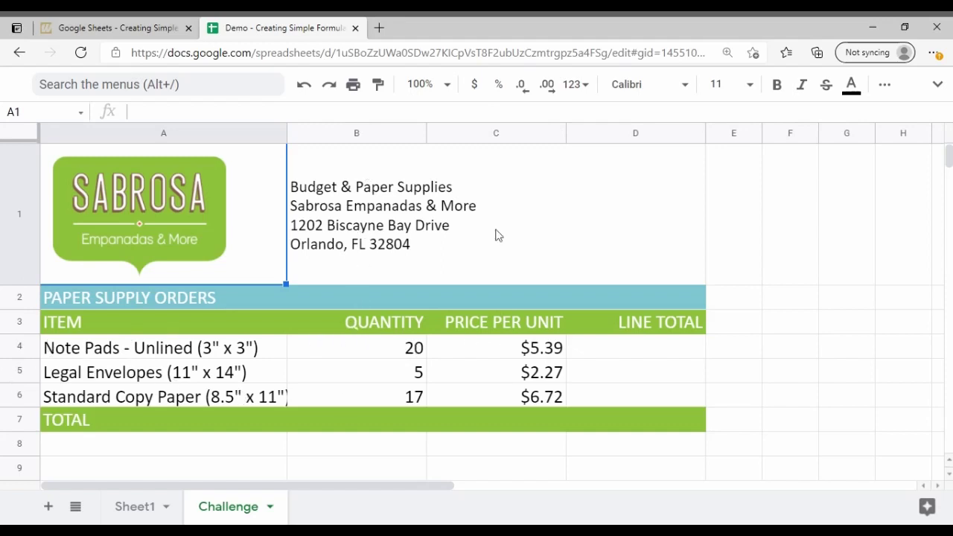
- Enter =SUM(B4*C4) in D4 for a $107.80 Note Pads line total
left_click(635, 353)
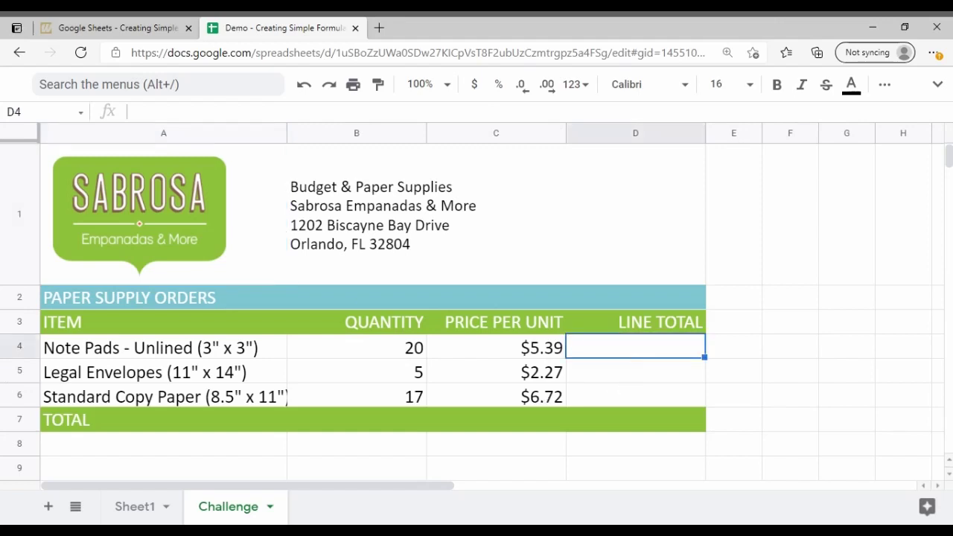
type("=")
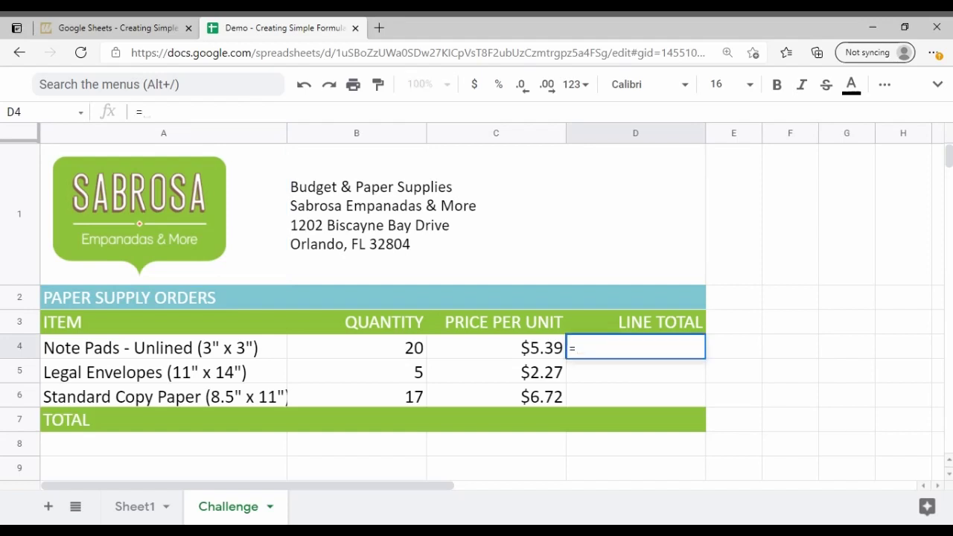
type("SUM")
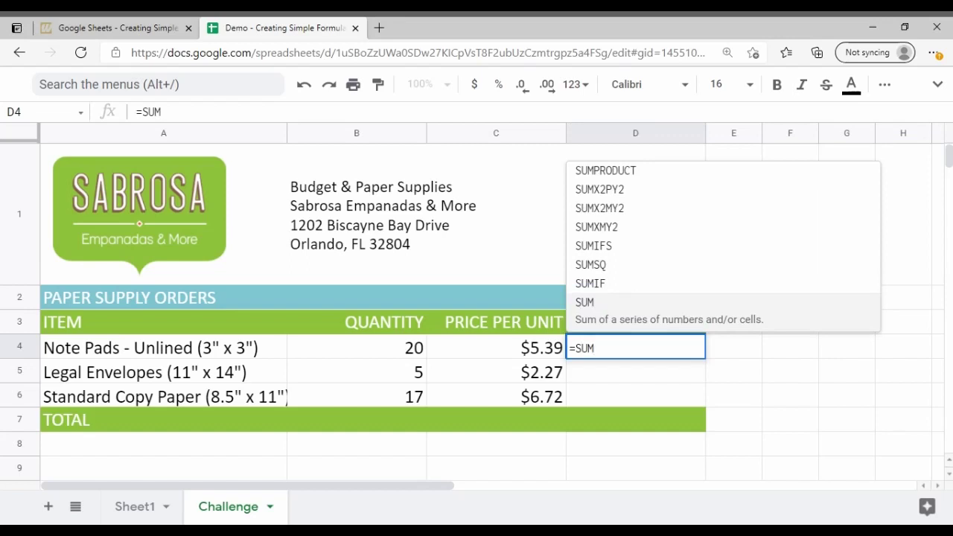
type("(")
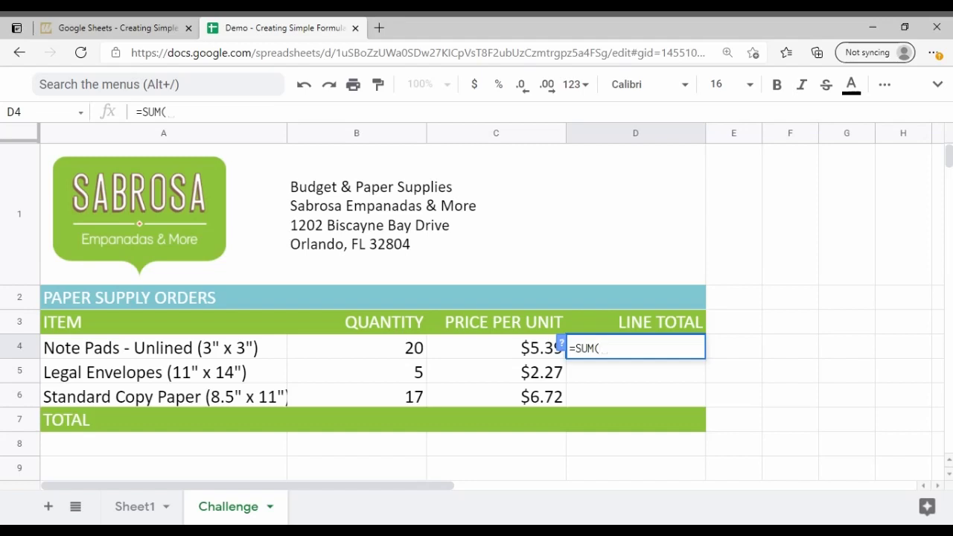
type("B4")
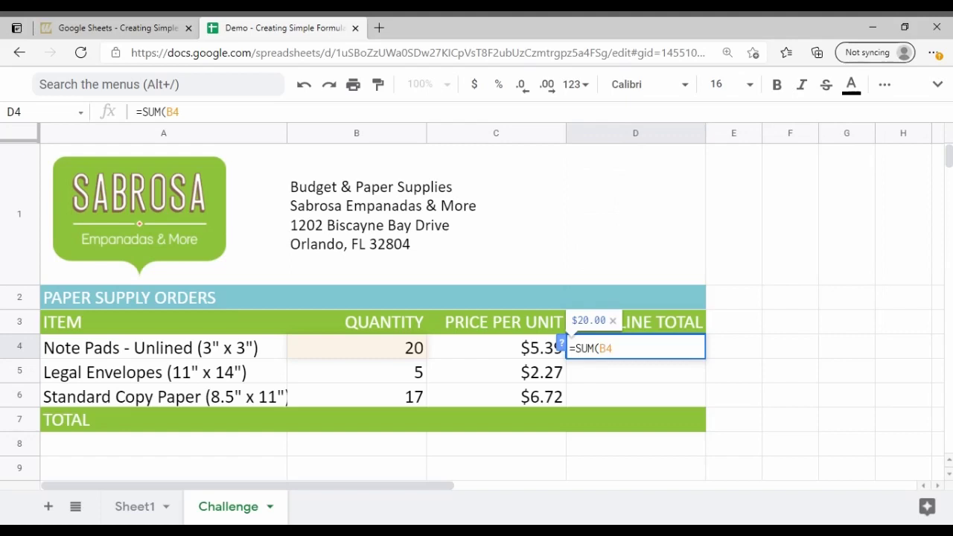
type("*")
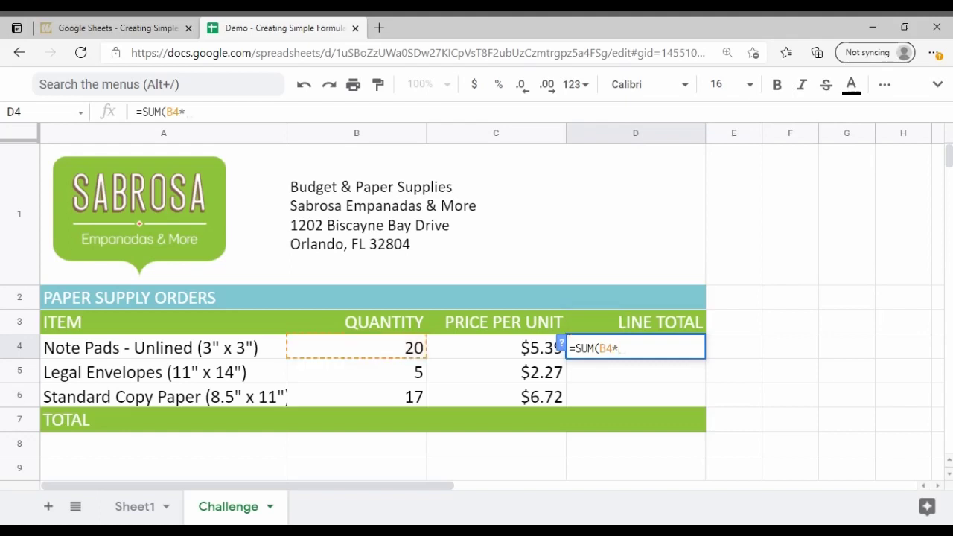
type("C4")
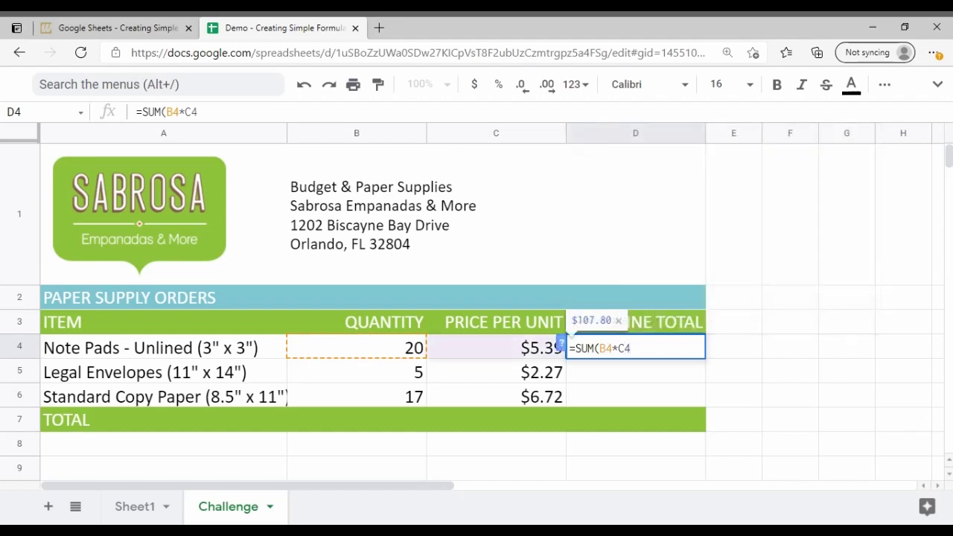
type(")")
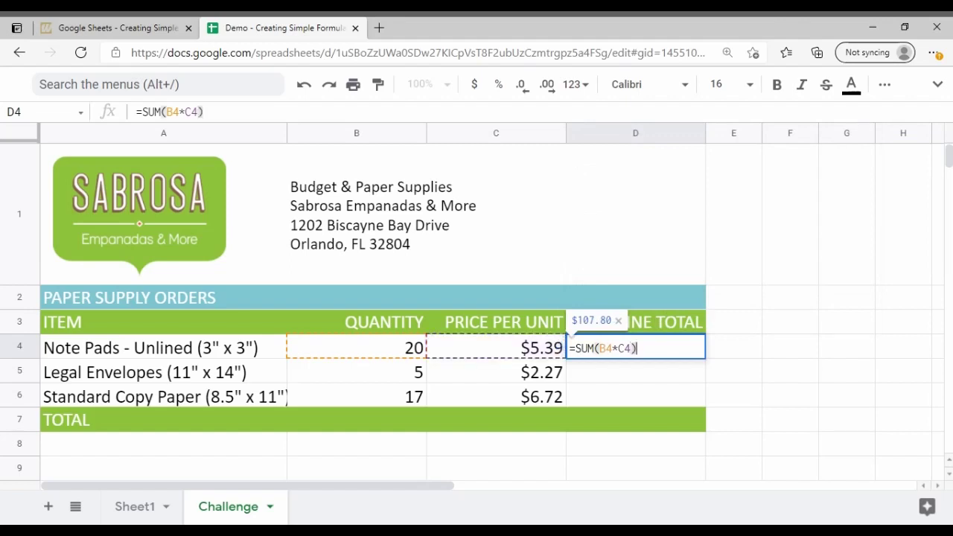
key("Return")
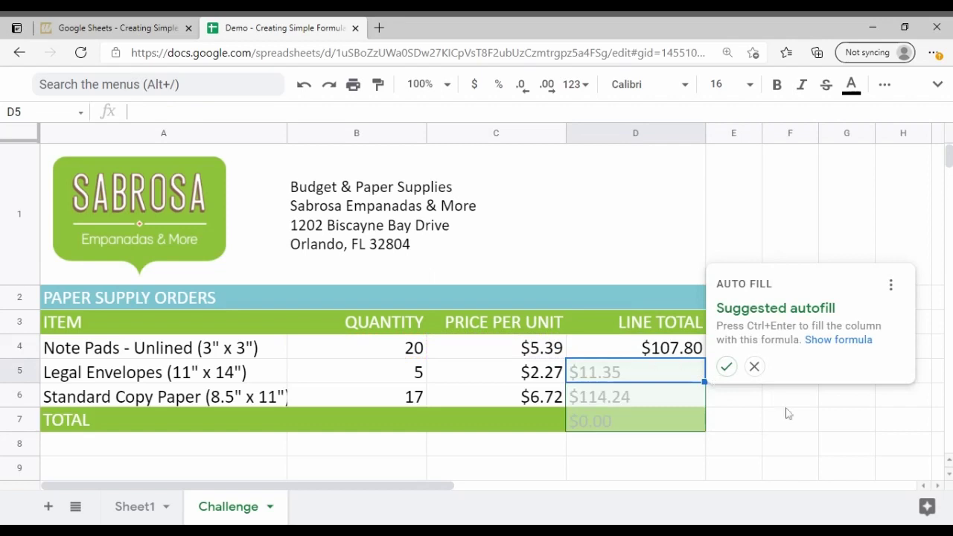
- Close the Auto Fill suggestion panel, leaving D5 and D6 blank
left_click(754, 366)
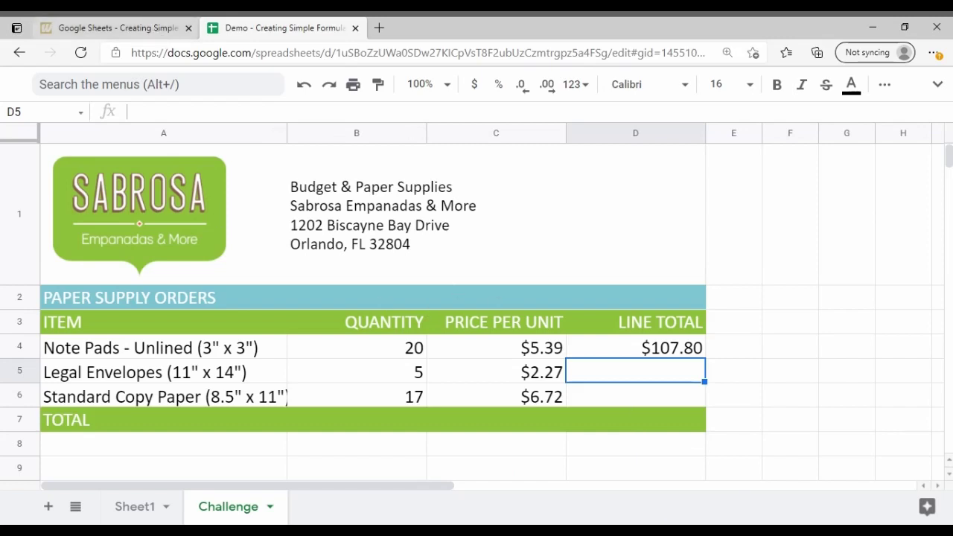
left_click(118, 27)
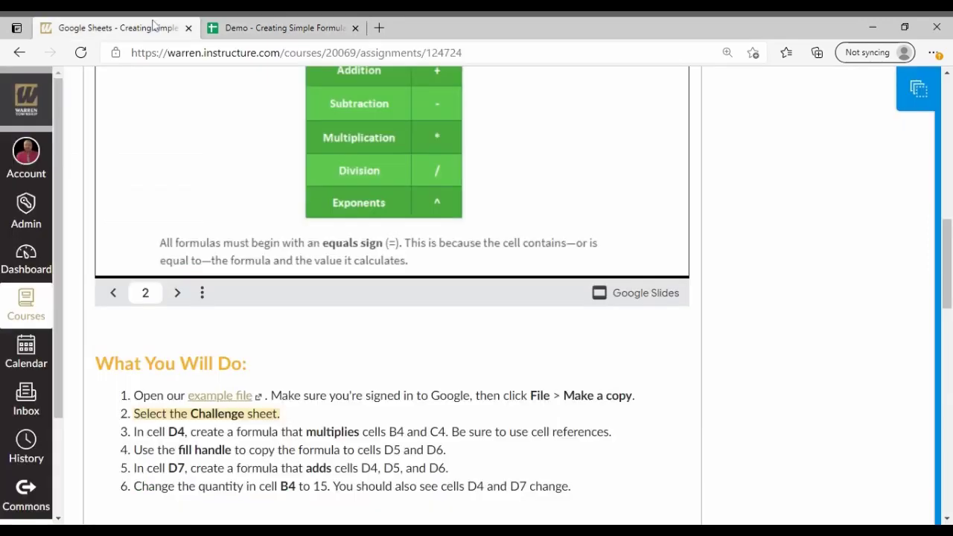
scroll(134, 394, "down", 2)
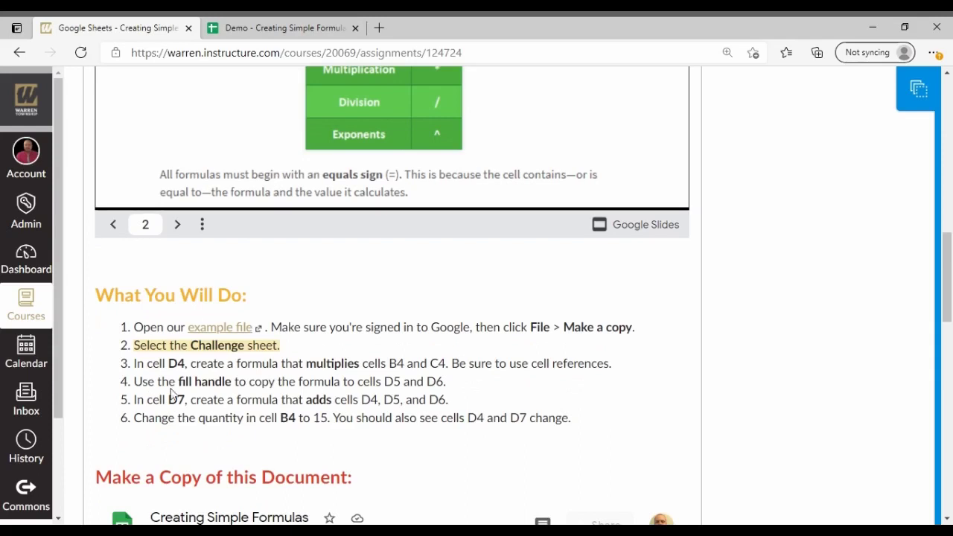
left_click(296, 31)
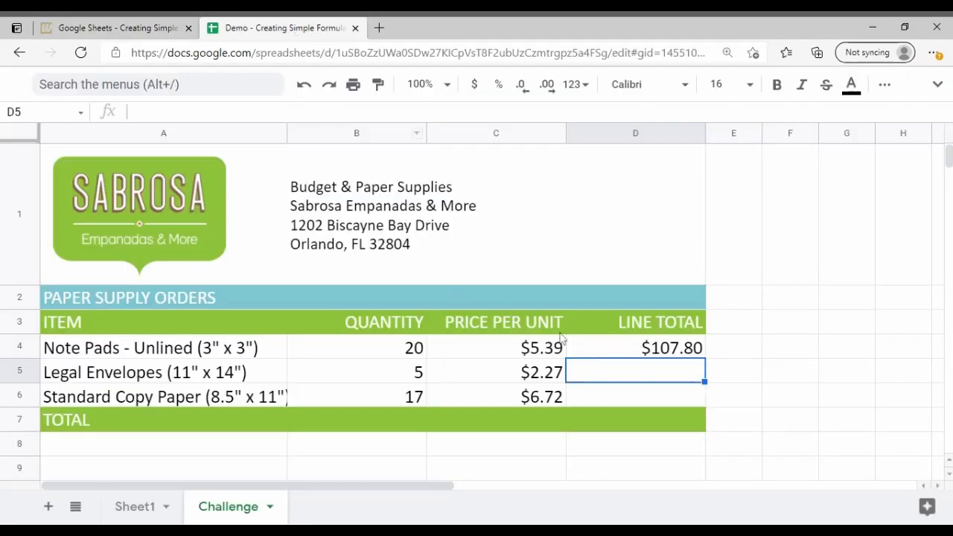
- Drag the D4 formula's fill handle to D6, yielding $11.35 and $114.24
left_click(644, 351)
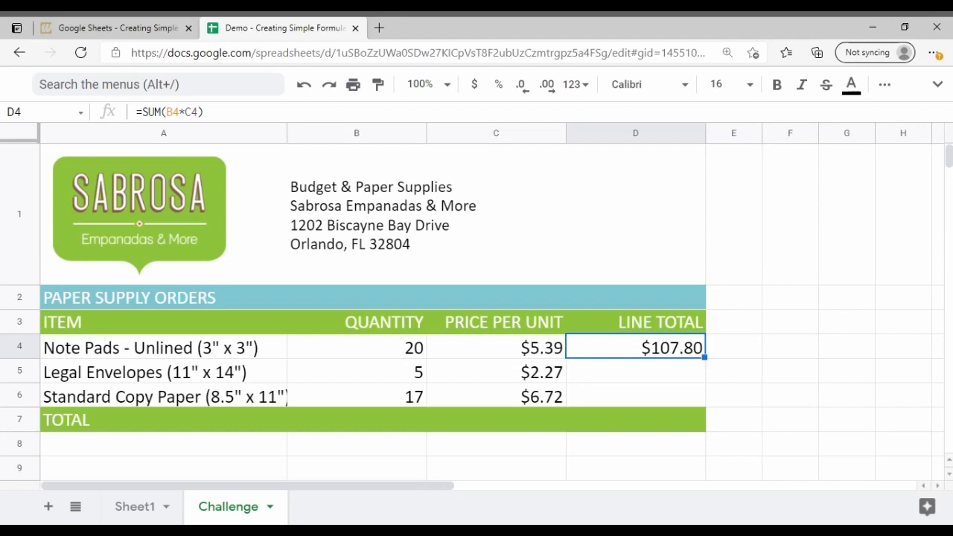
left_click_drag(704, 358, 703, 398)
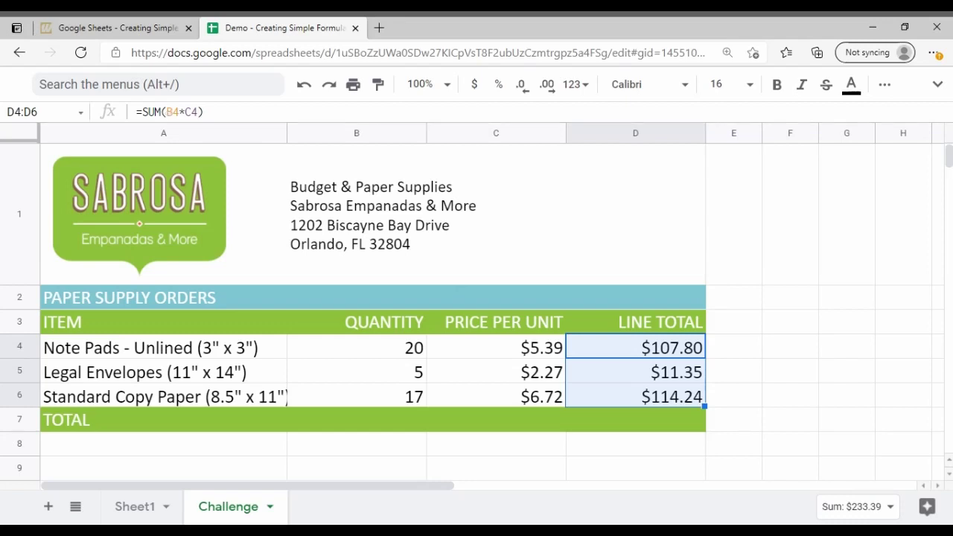
- Inspect D4, D5 and D6 to confirm the copied formulas reference their own rows, e.g. =SUM(B6*C6)
left_click(749, 359)
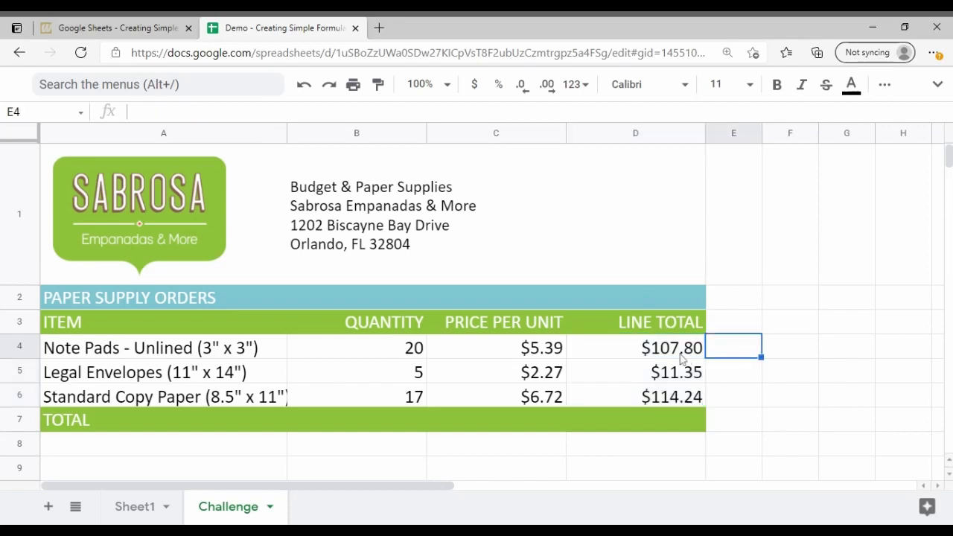
left_click(682, 358)
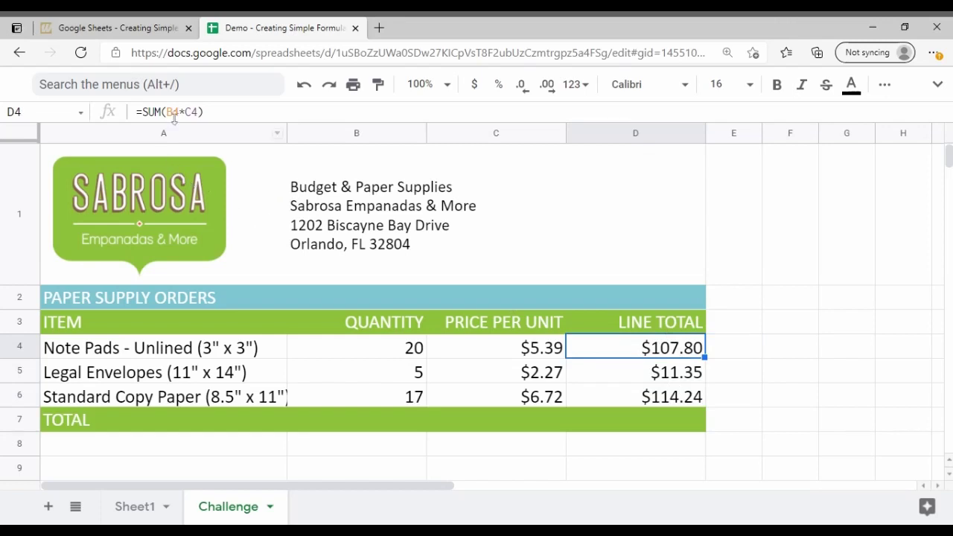
left_click(668, 379)
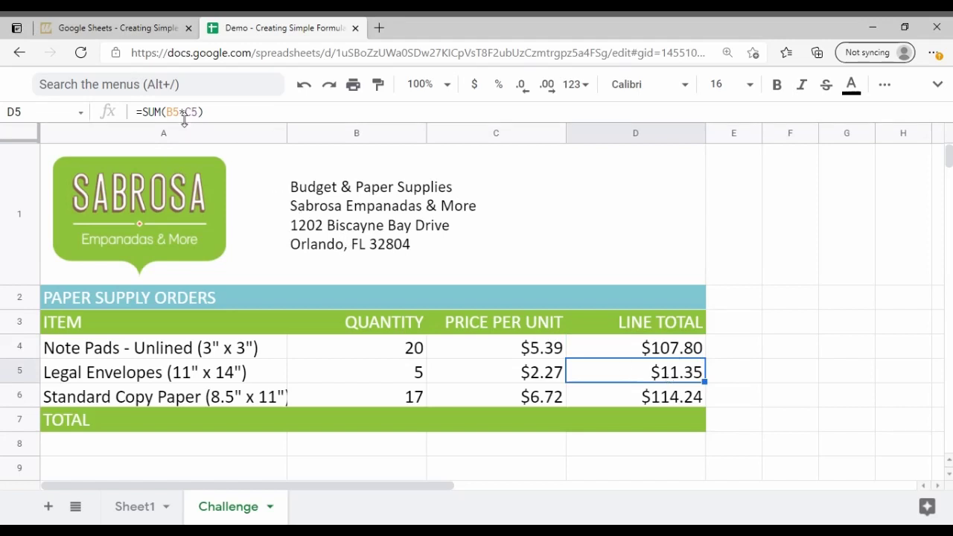
left_click(682, 400)
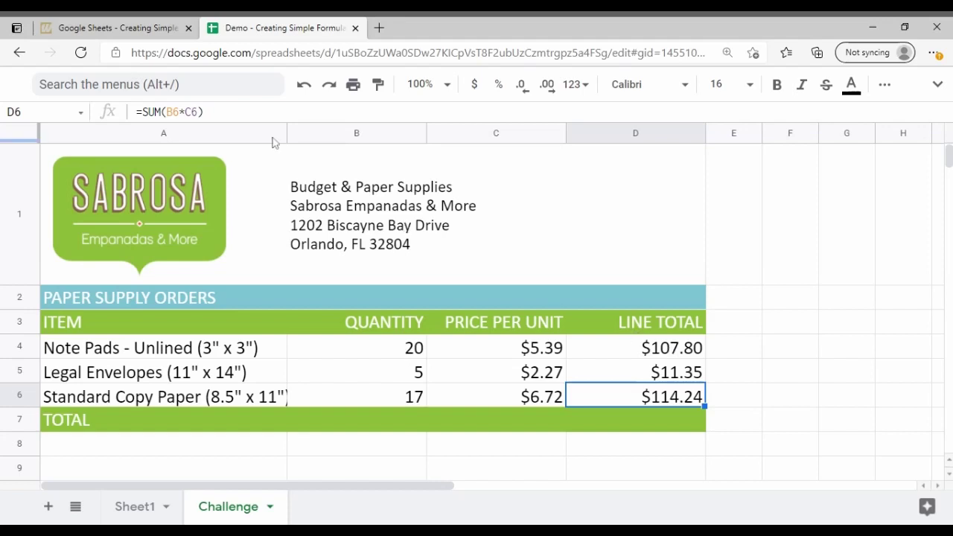
- Reread the steps on the Canvas assignment page, then return to the Demo spreadsheet's Challenge sheet
left_click(139, 33)
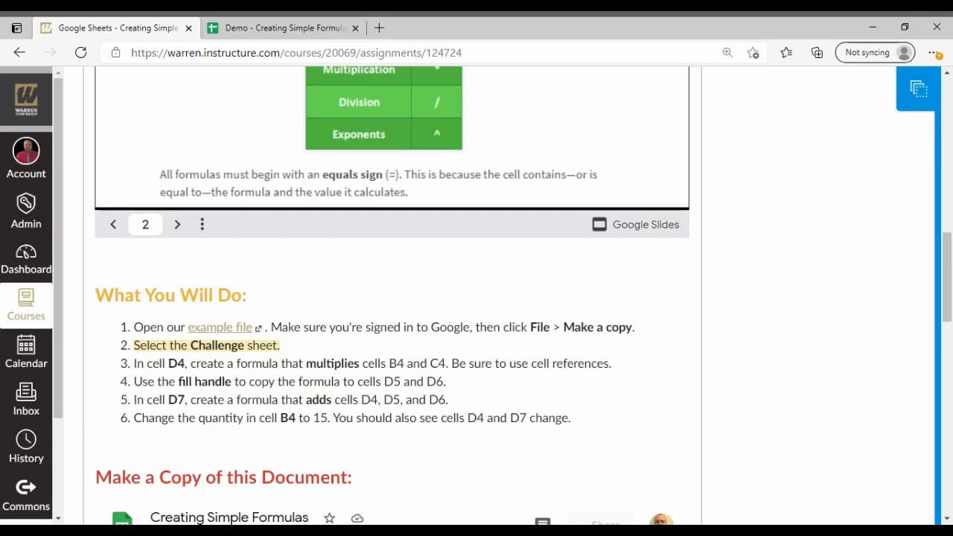
left_click(304, 30)
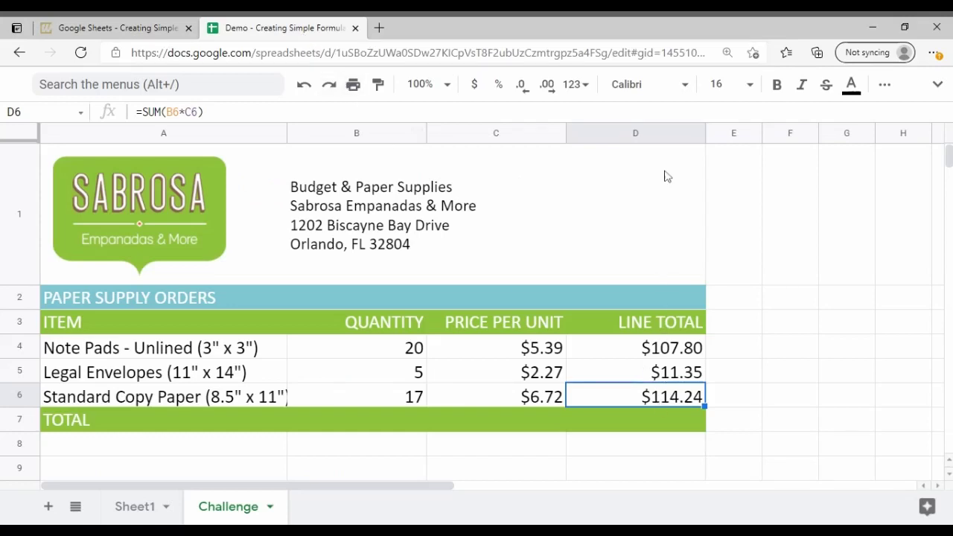
- Type =SUM(D4+D5+D6) into D7, correcting the typos along the way
left_click(669, 427)
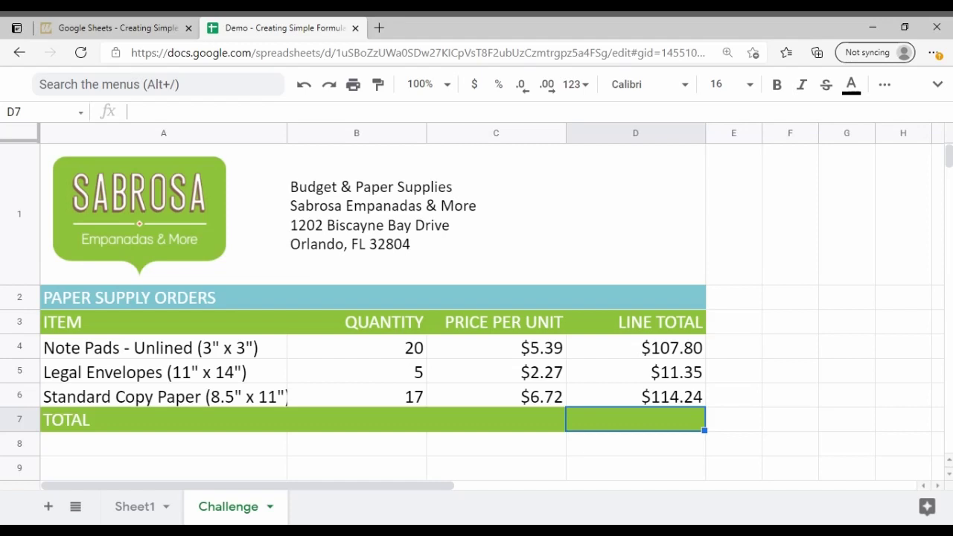
type("=SI<")
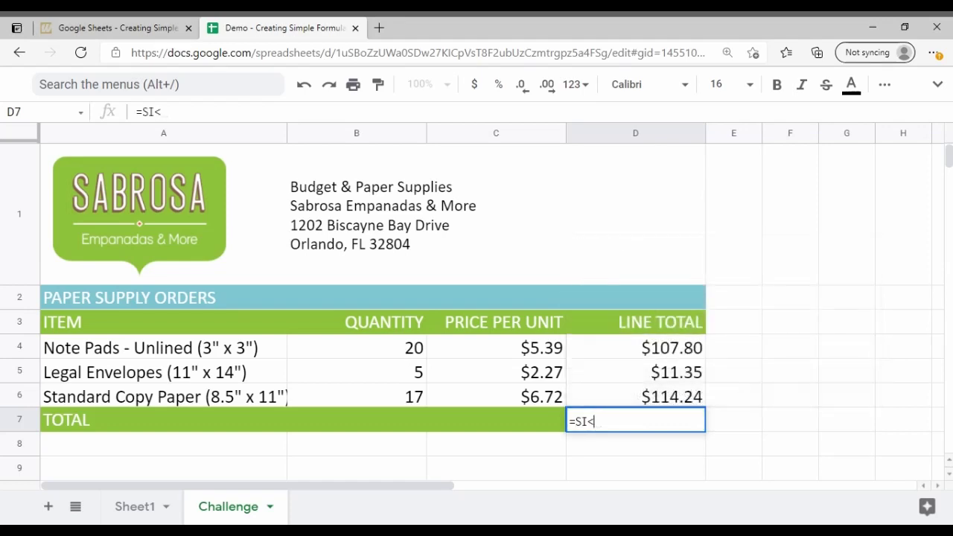
key("BackSpace")
key("BackSpace")
type("um")
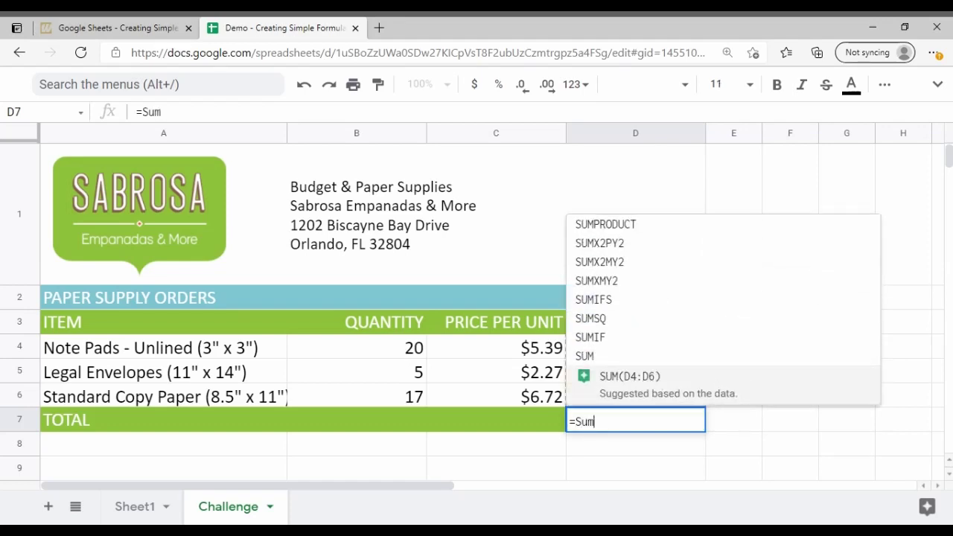
key("BackSpace")
key("BackSpace")
type("UM(")
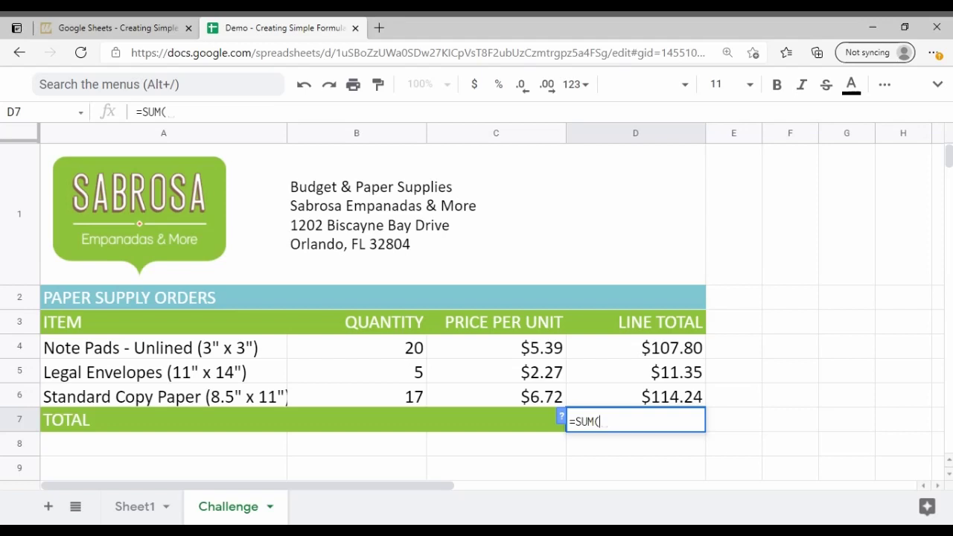
type("D")
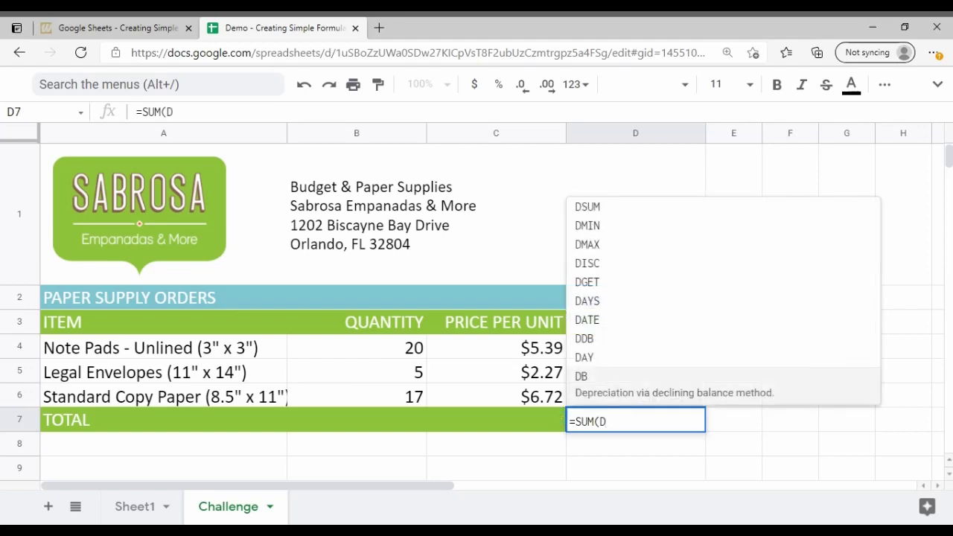
type("4+D5+D")
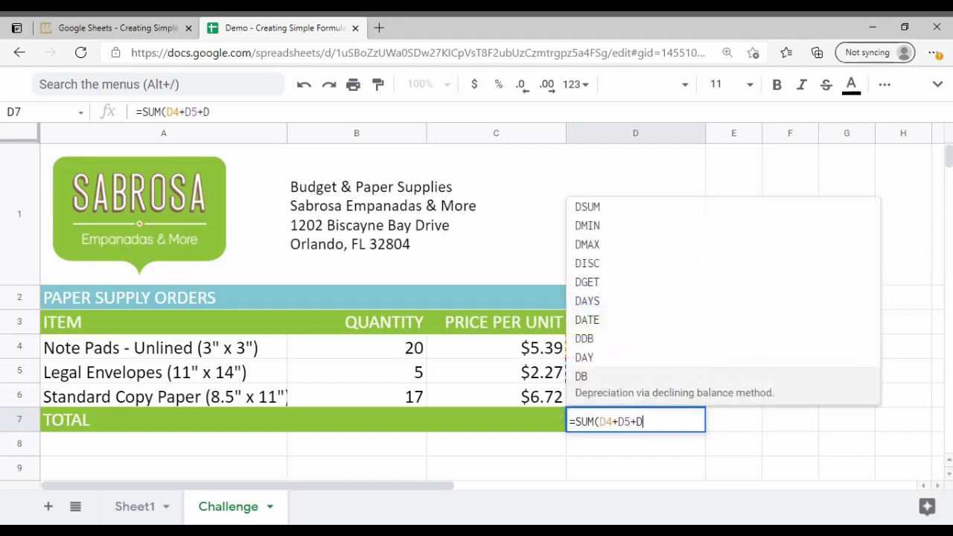
type("6")
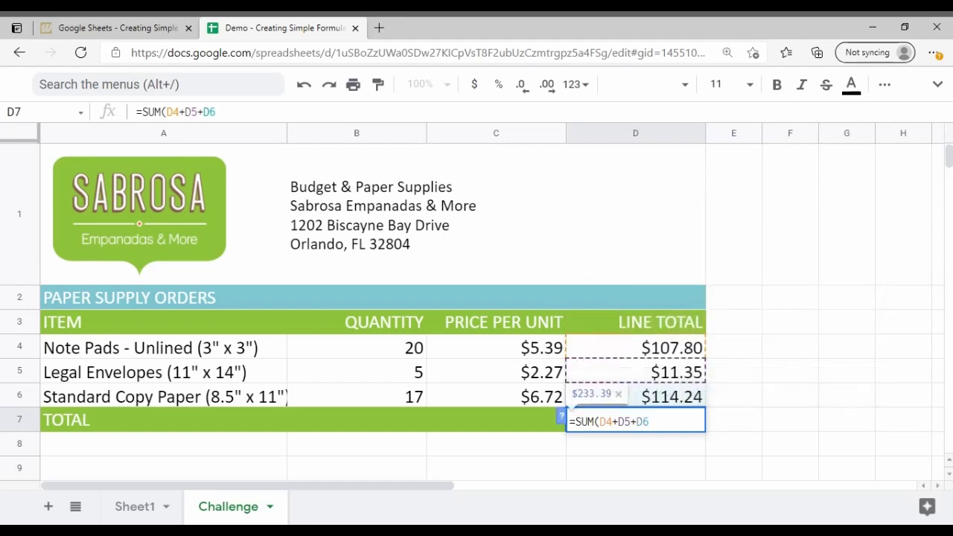
type(")")
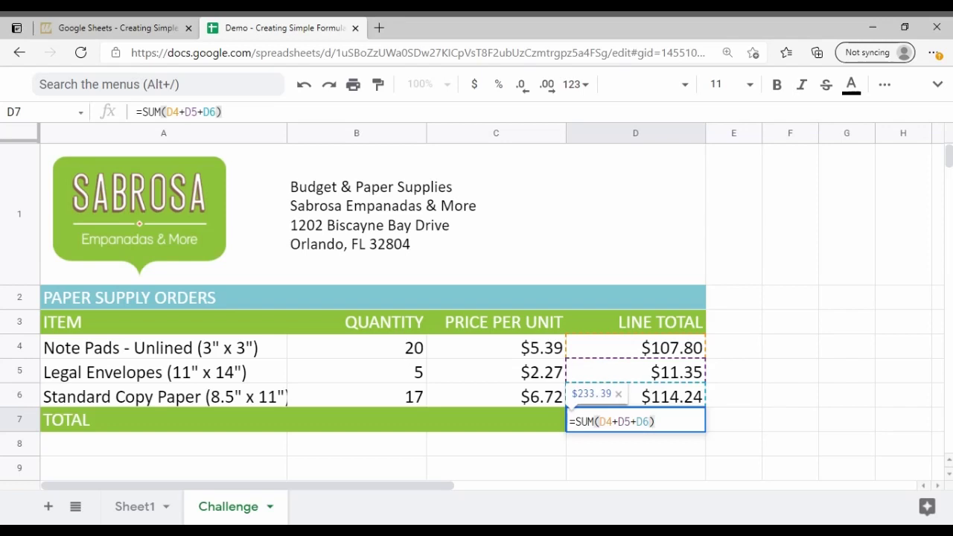
- Rewrite the D7 formula as =SUM(D4:D6) and enter it, giving $233.39
key("BackSpace")
key("BackSpace")
key("BackSpace")
key("BackSpace")
key("BackSpace")
key("BackSpace")
key("BackSpace")
key("BackSpace")
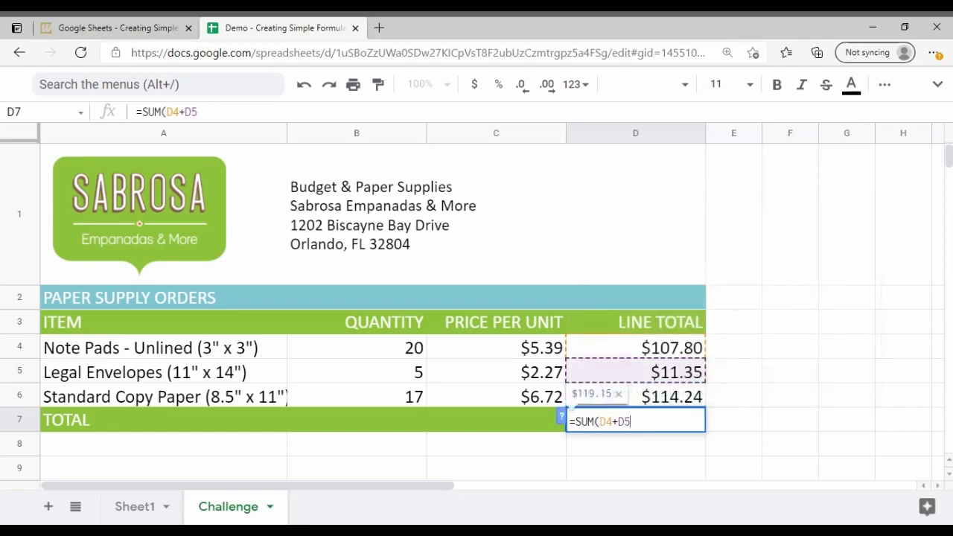
key("BackSpace")
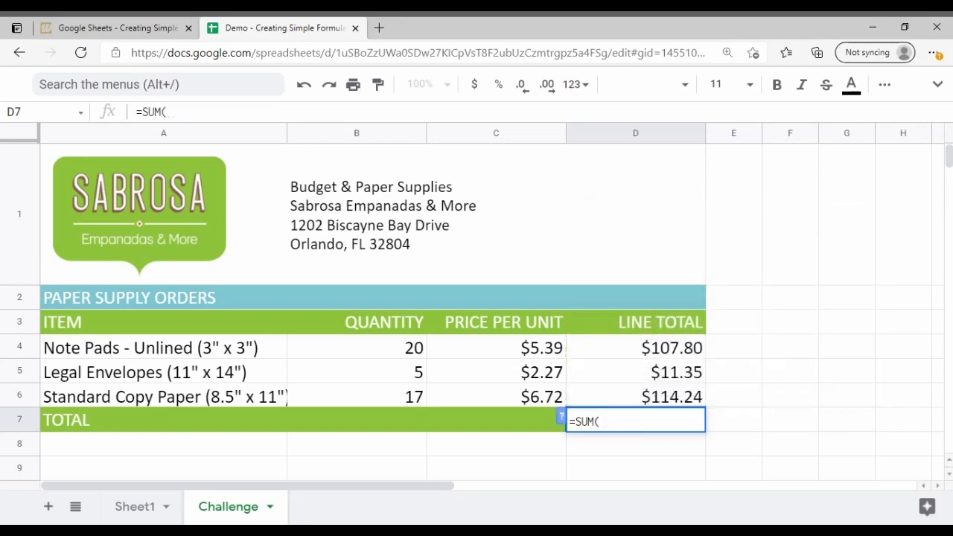
type("D4")
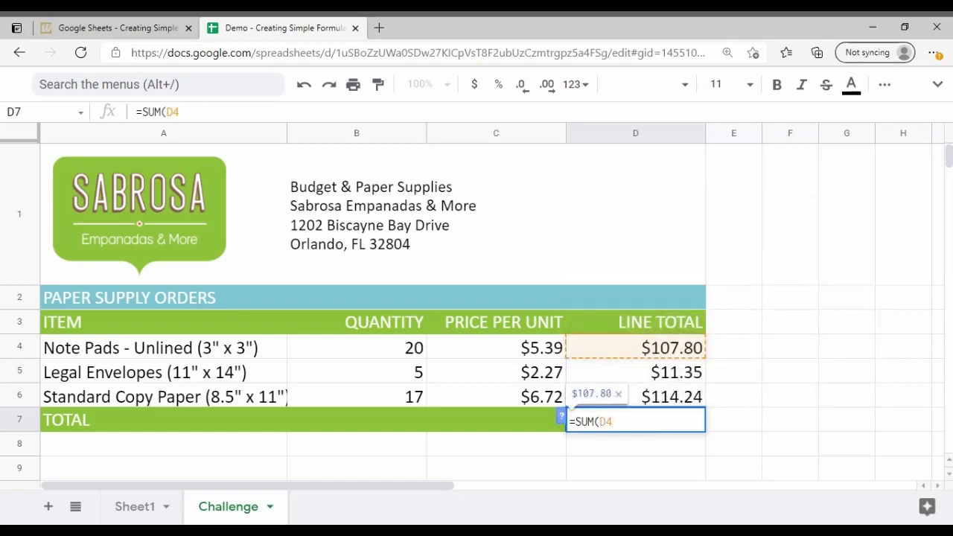
type(":")
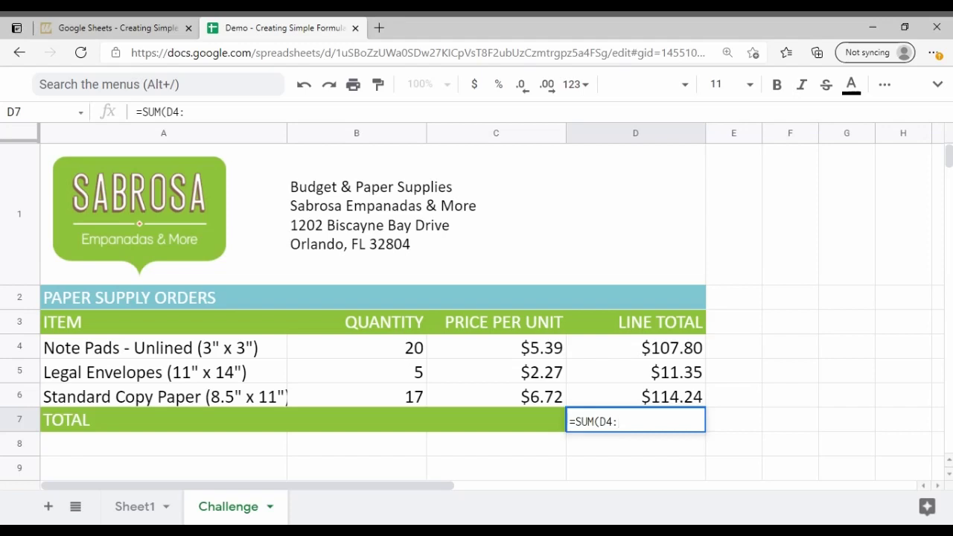
type("D6")
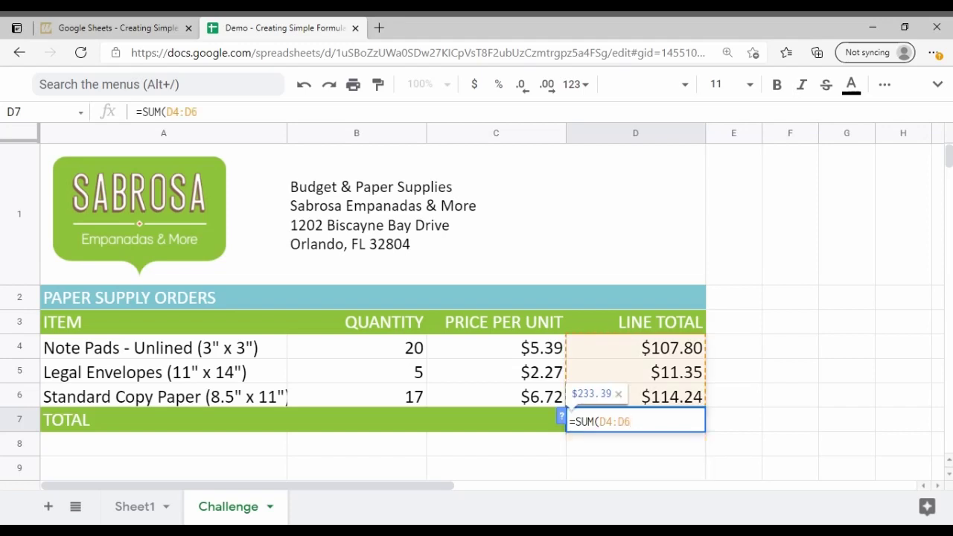
type(")")
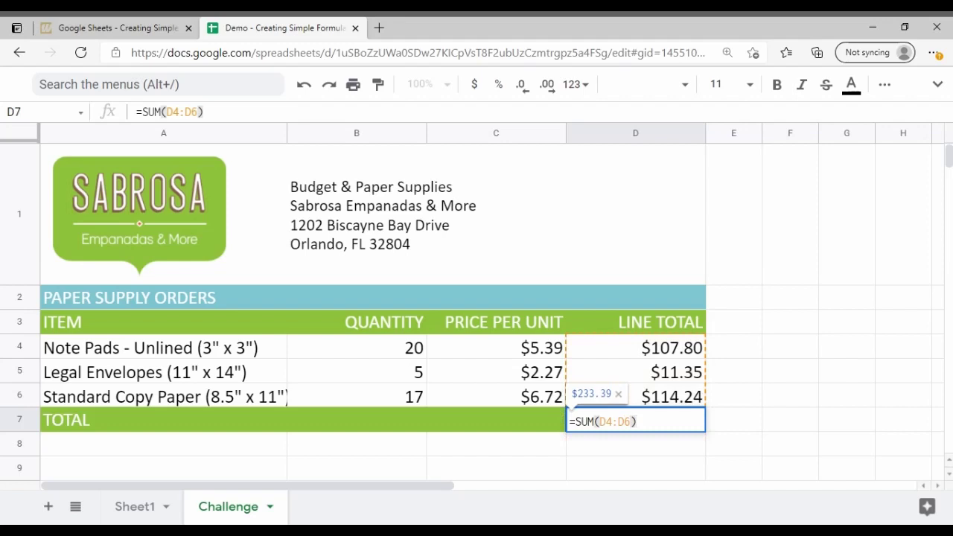
key("Return")
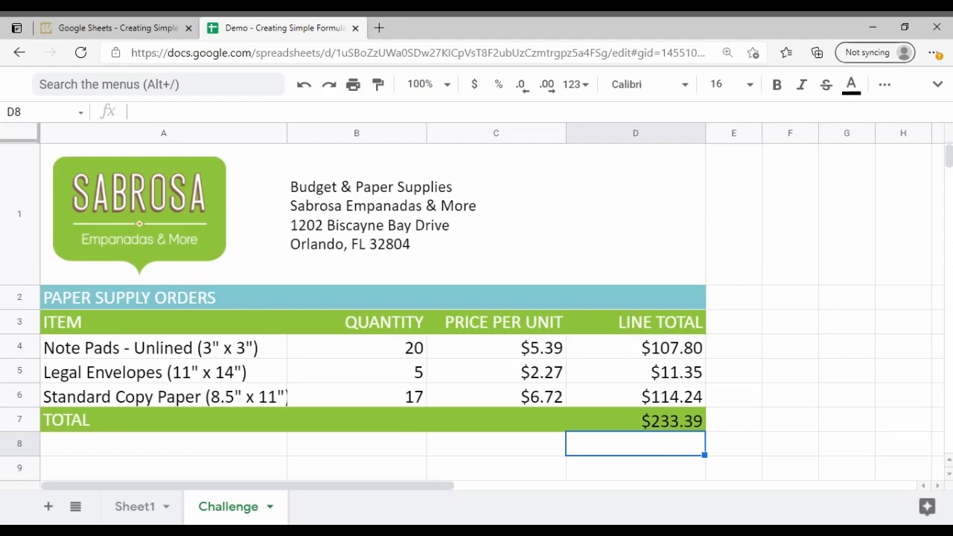
left_click(139, 22)
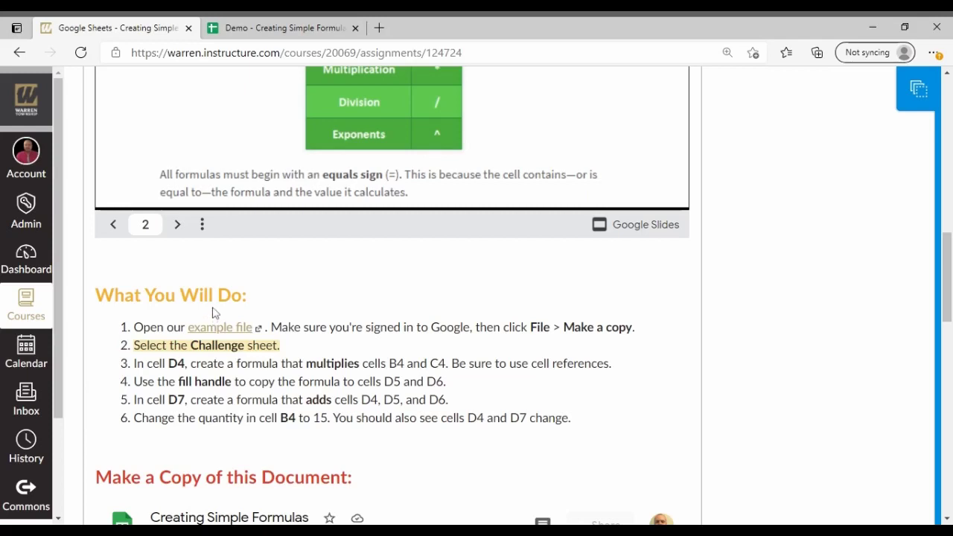
left_click(269, 29)
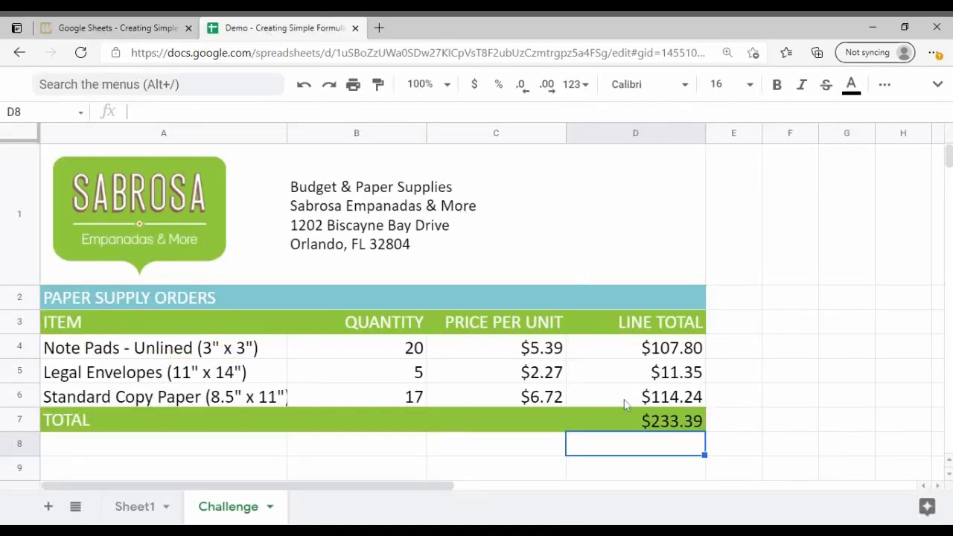
- Give D4 ($107.80) and D7 ($233.39) a yellow fill colour
left_click(659, 355)
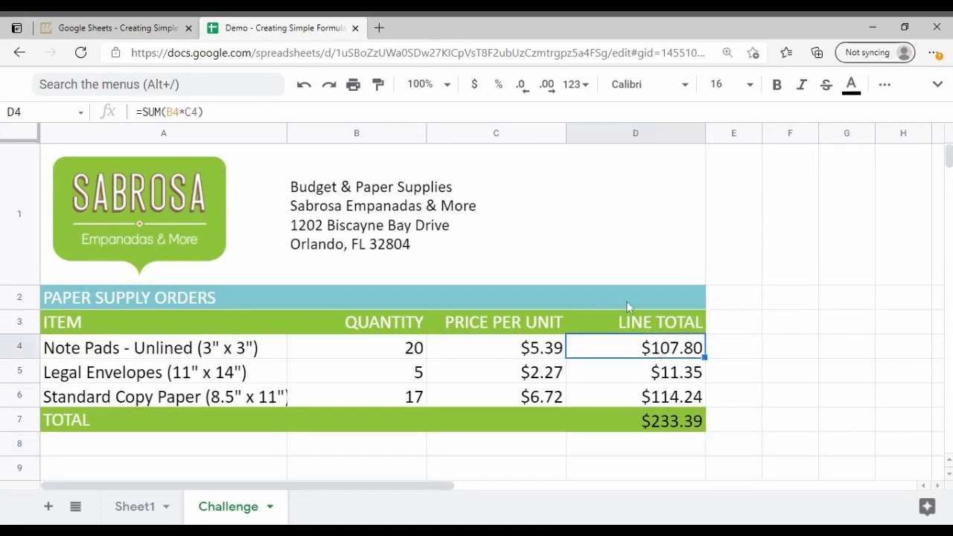
left_click(885, 84)
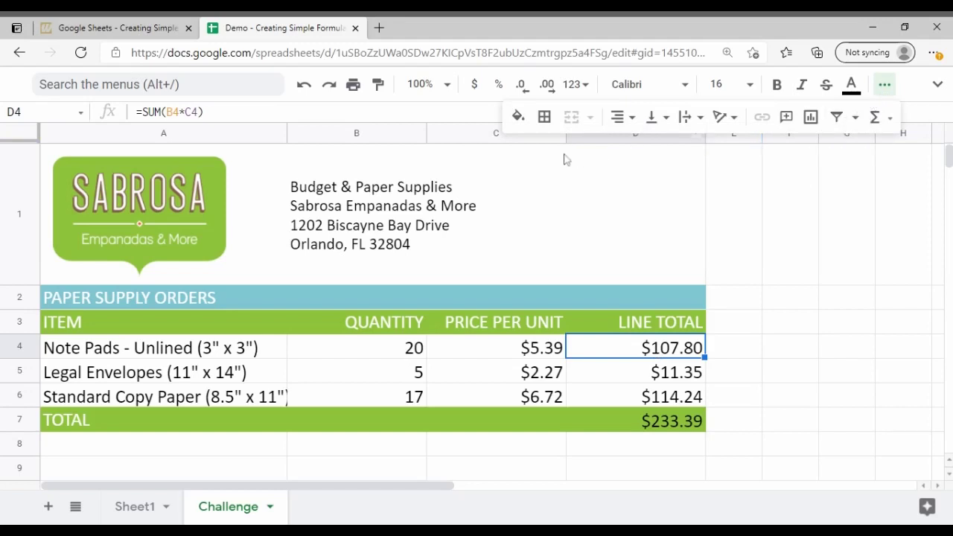
left_click(519, 117)
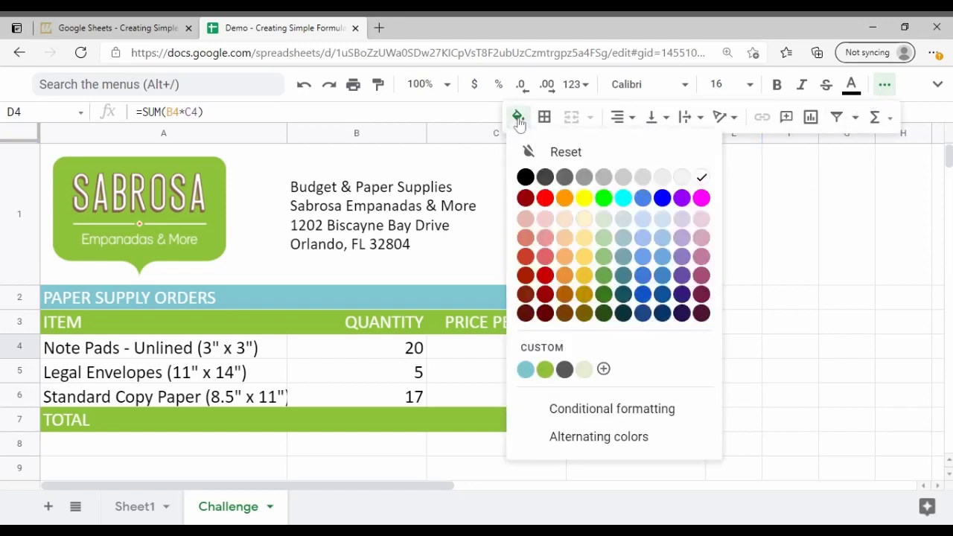
left_click(584, 198)
left_click(670, 421)
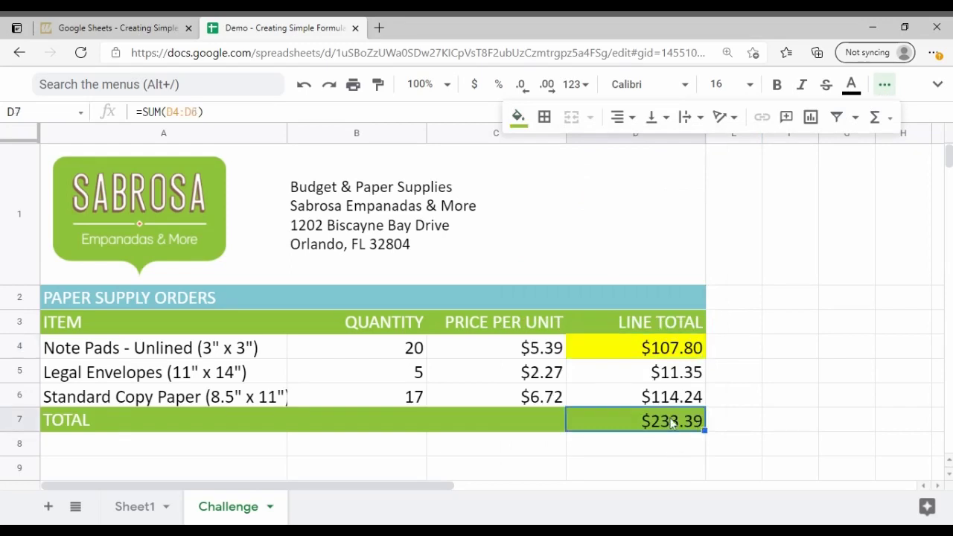
left_click(519, 117)
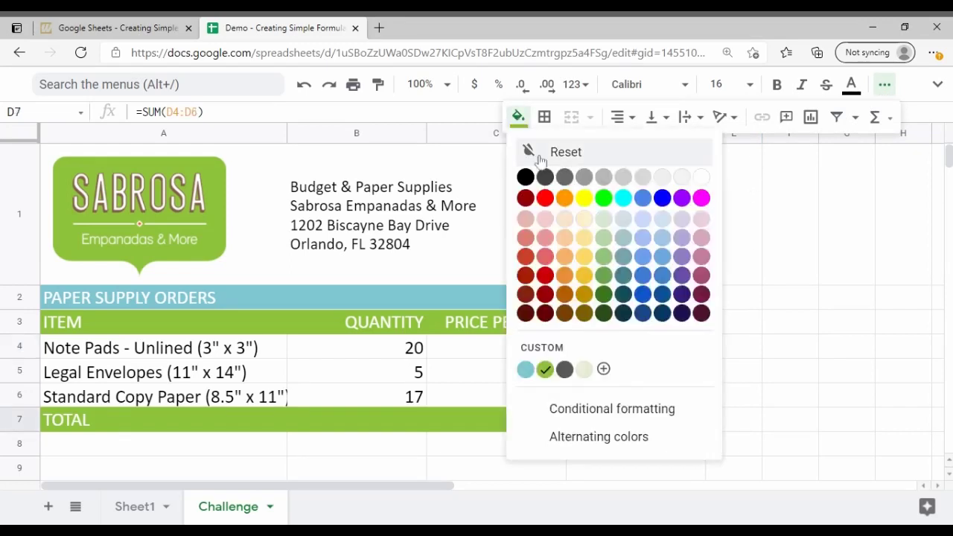
left_click(591, 197)
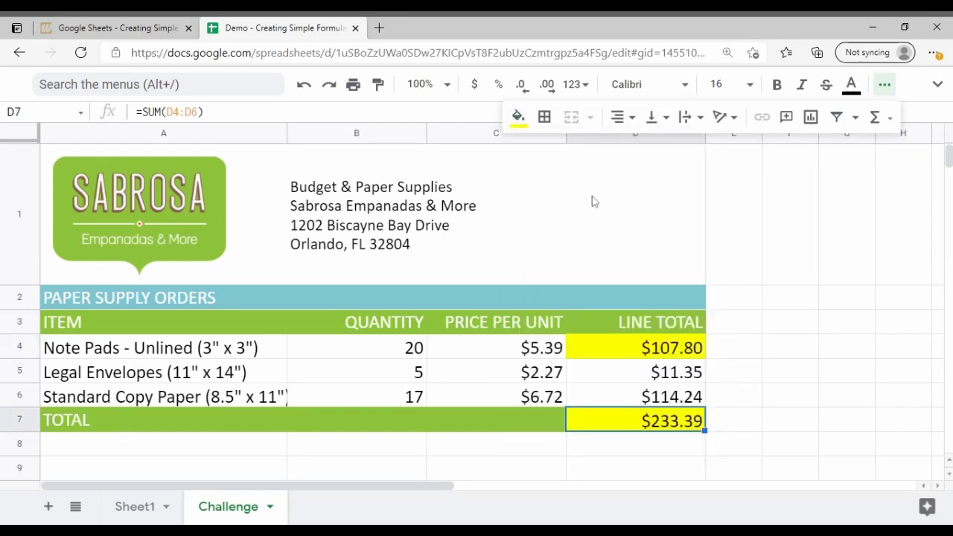
- Enter 15 in B4, updating D4 to $80.85 and the total to $206.44
left_click(727, 356)
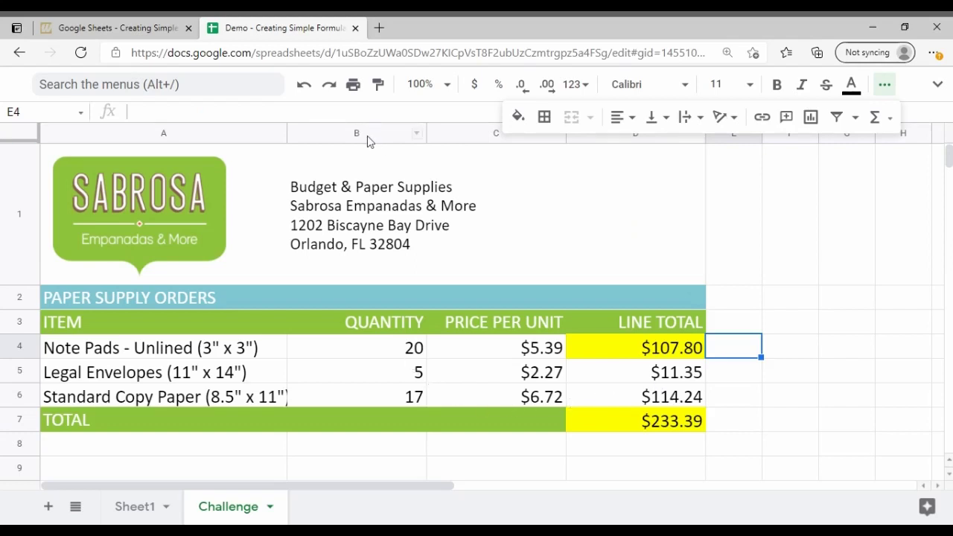
left_click(415, 356)
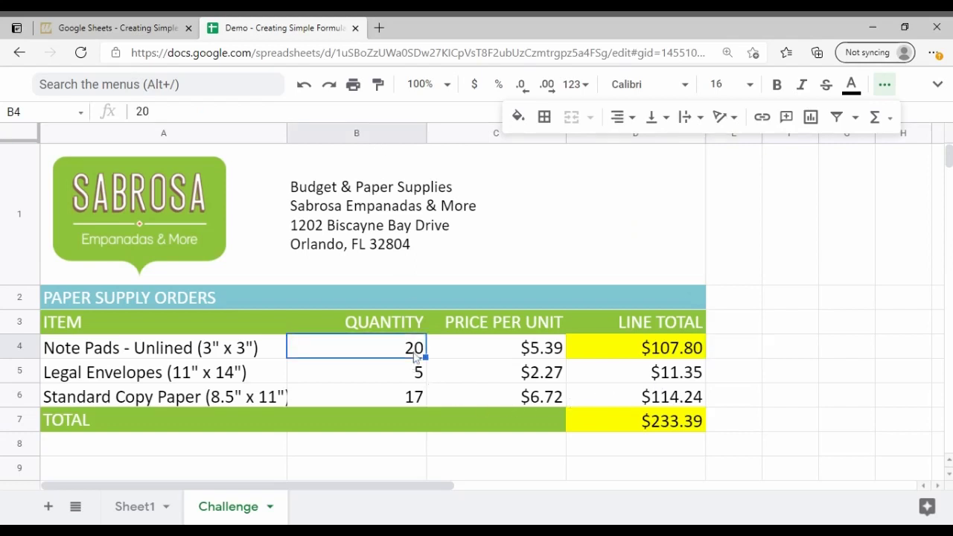
type("15")
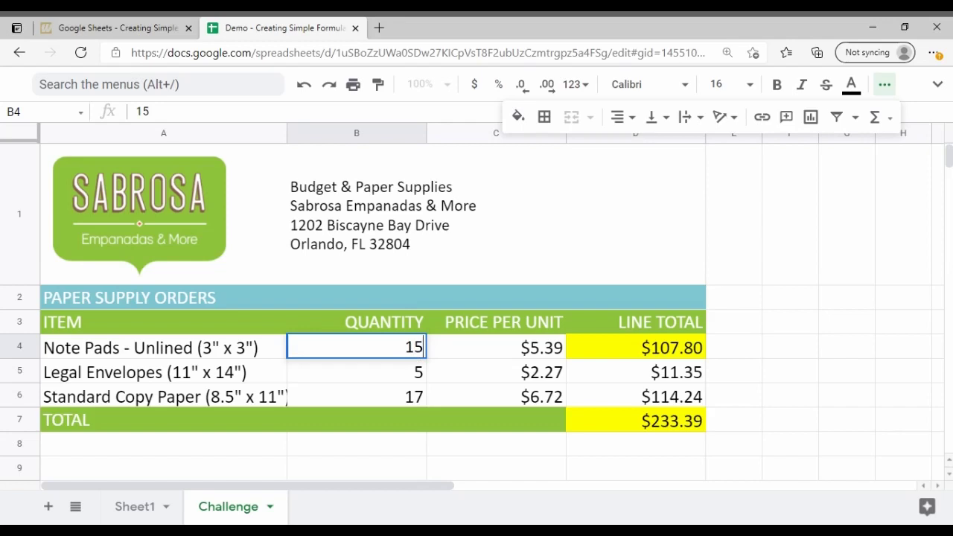
left_click(884, 85)
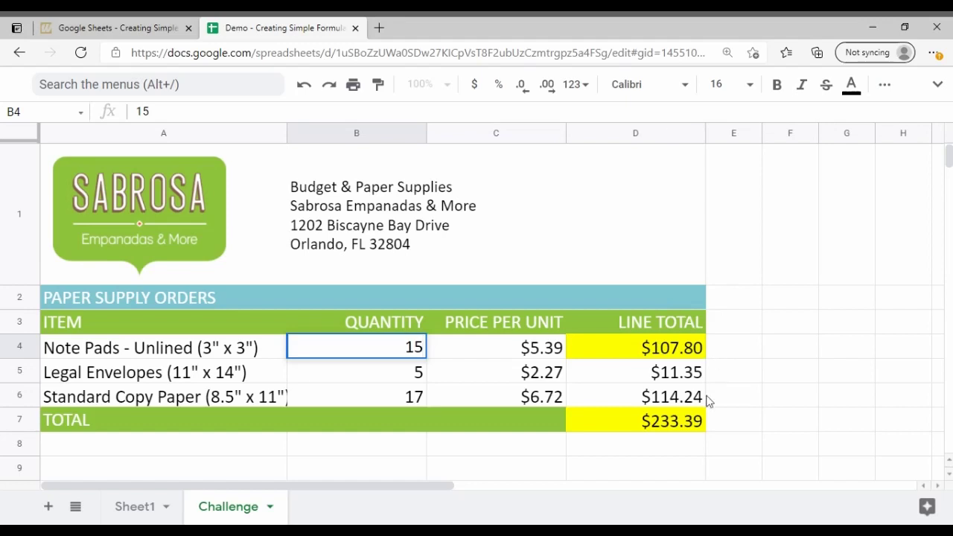
key("Return")
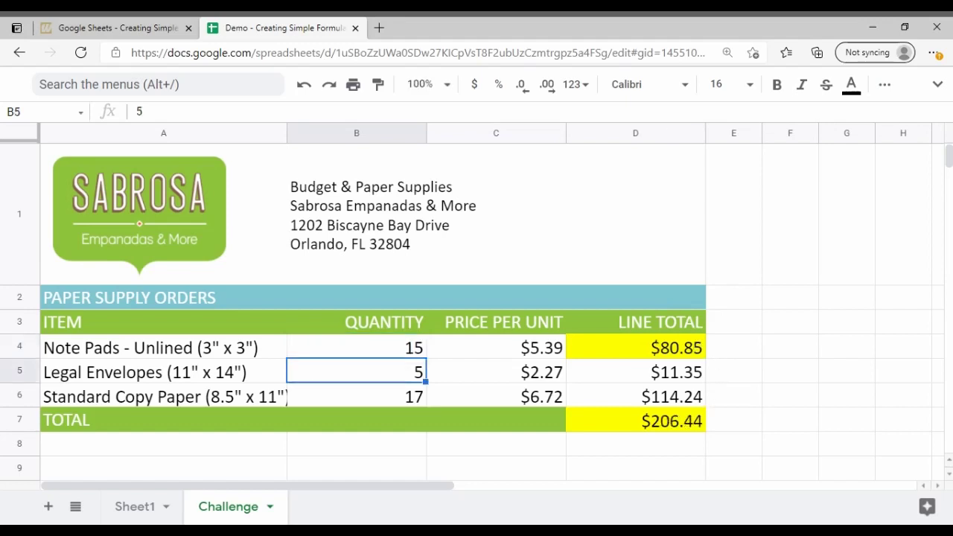
- Reset D4's fill colour and give D7 the table's custom green fill again
left_click(663, 353)
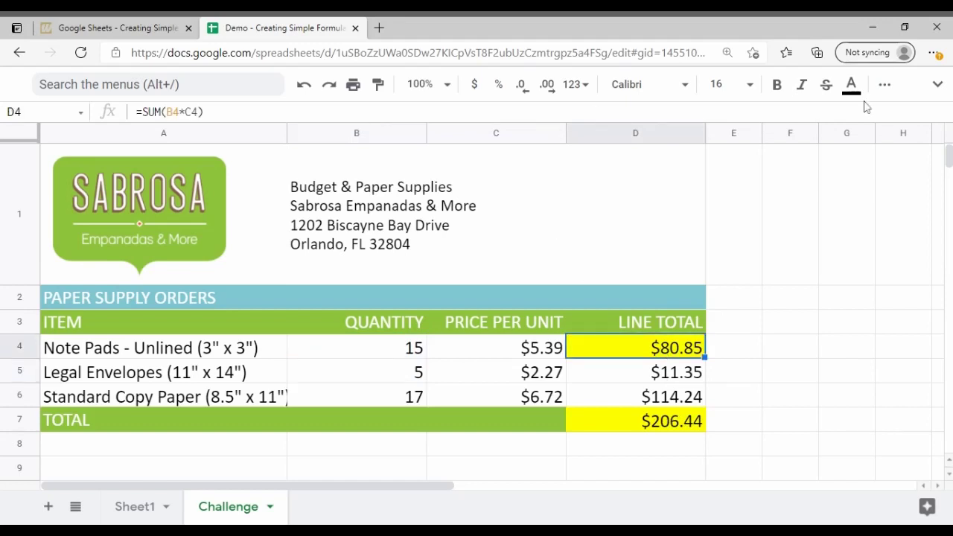
left_click(884, 84)
left_click(515, 123)
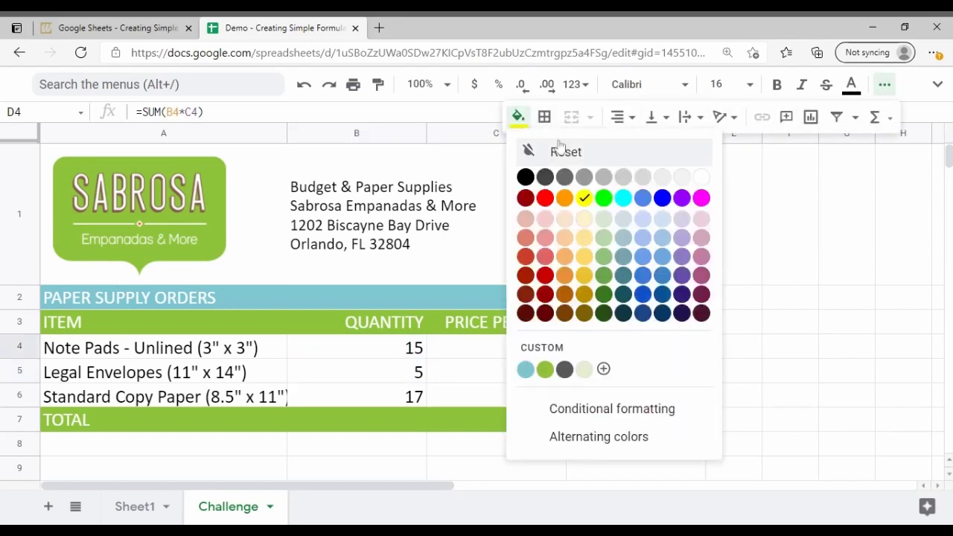
left_click(540, 155)
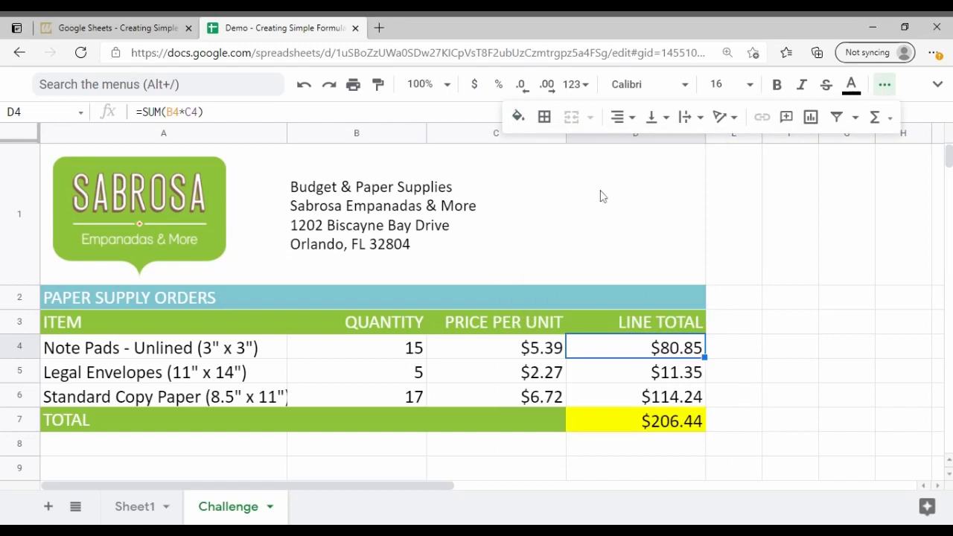
left_click(653, 420)
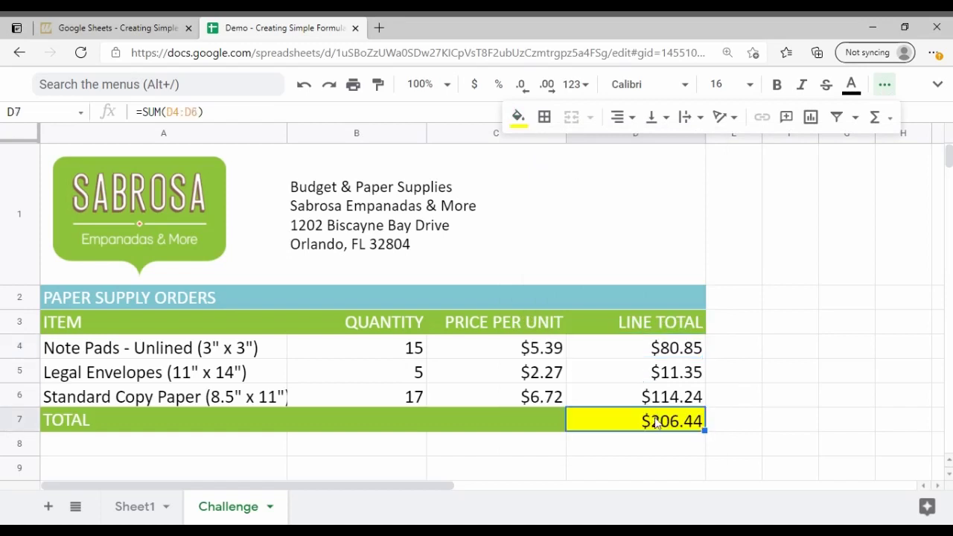
left_click(517, 119)
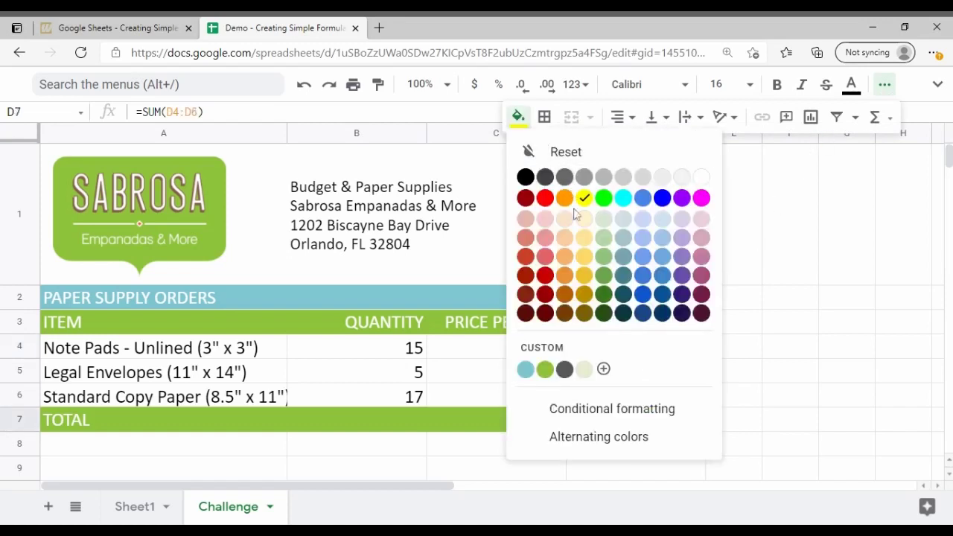
left_click(545, 370)
left_click(769, 365)
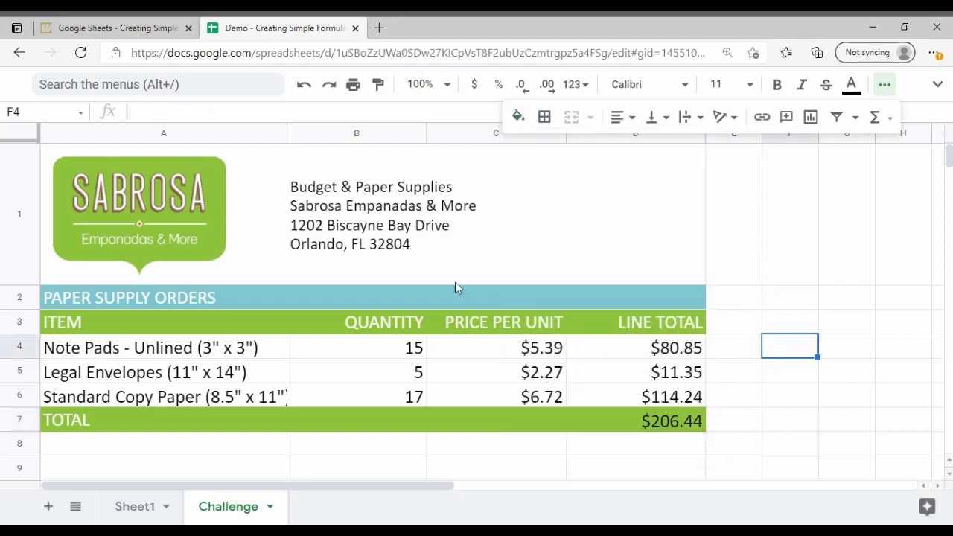
- Share the spreadsheet as Viewer with MSD Warren Township link holders and copy the link
left_click(937, 84)
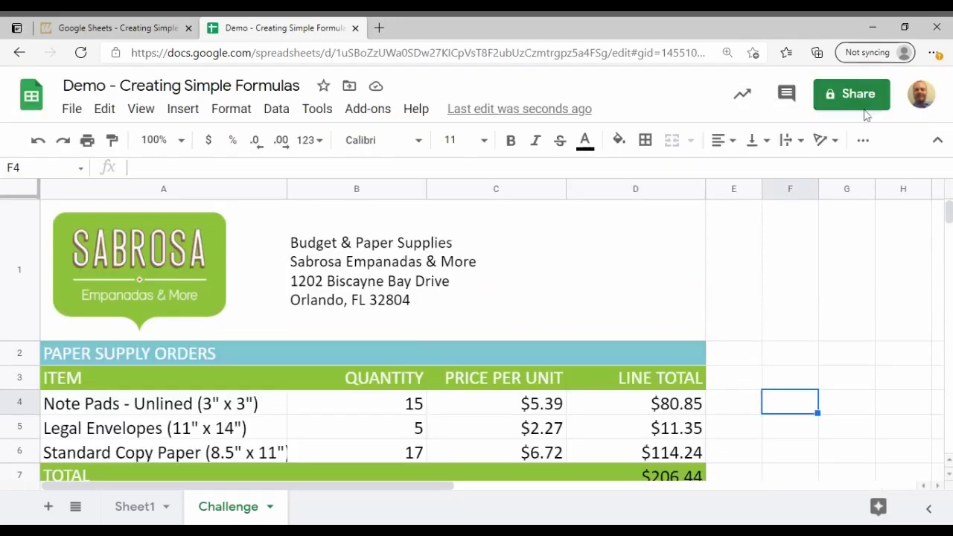
left_click(858, 102)
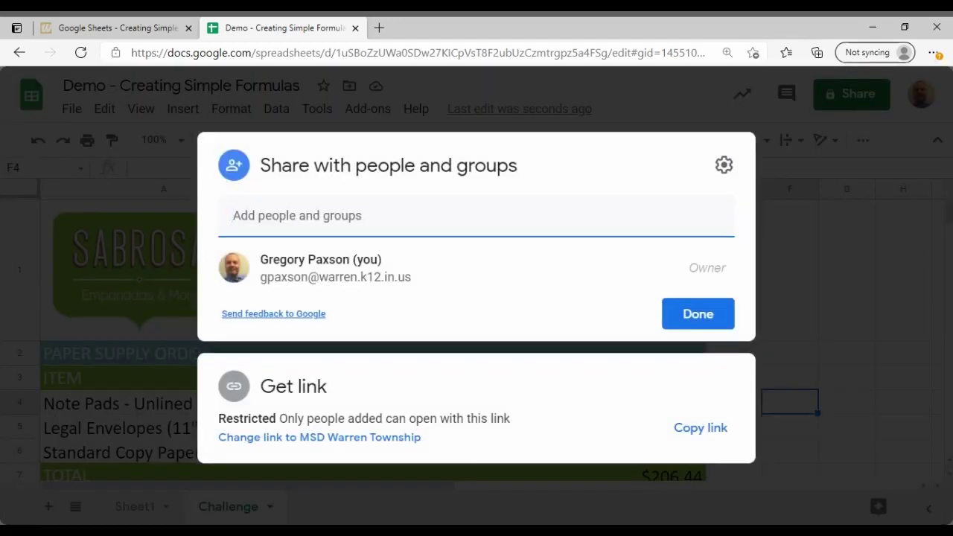
left_click(358, 438)
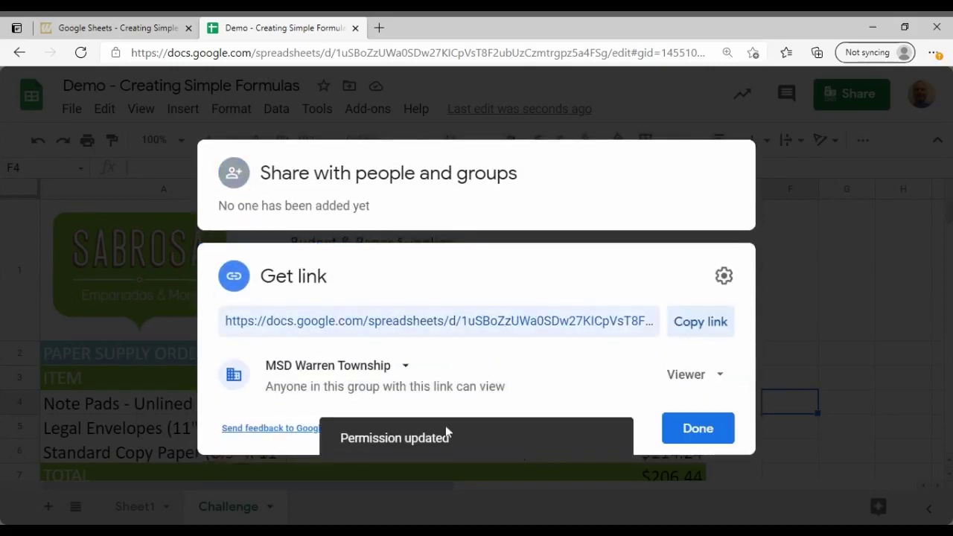
left_click(694, 331)
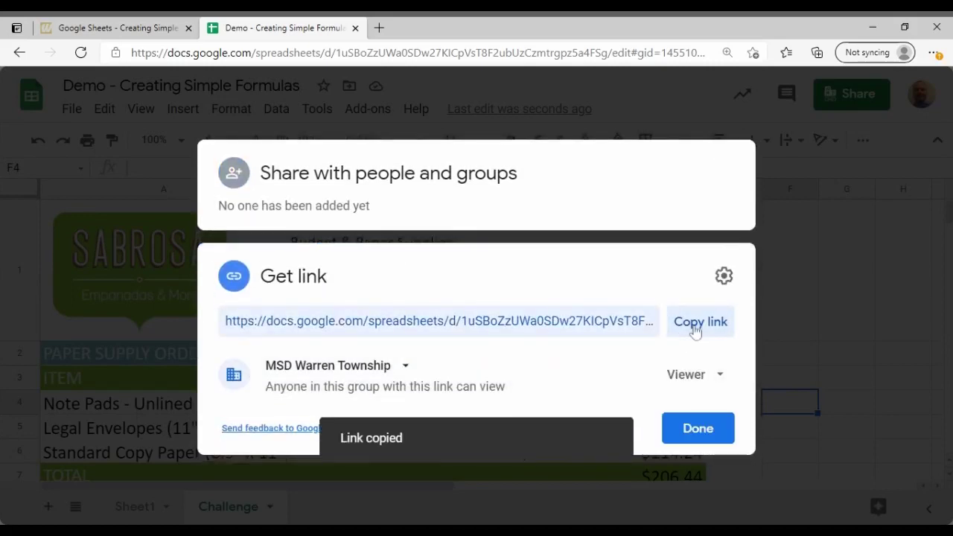
- Return to the Canvas assignment page and scroll down to the six What You Will Do steps
left_click(152, 22)
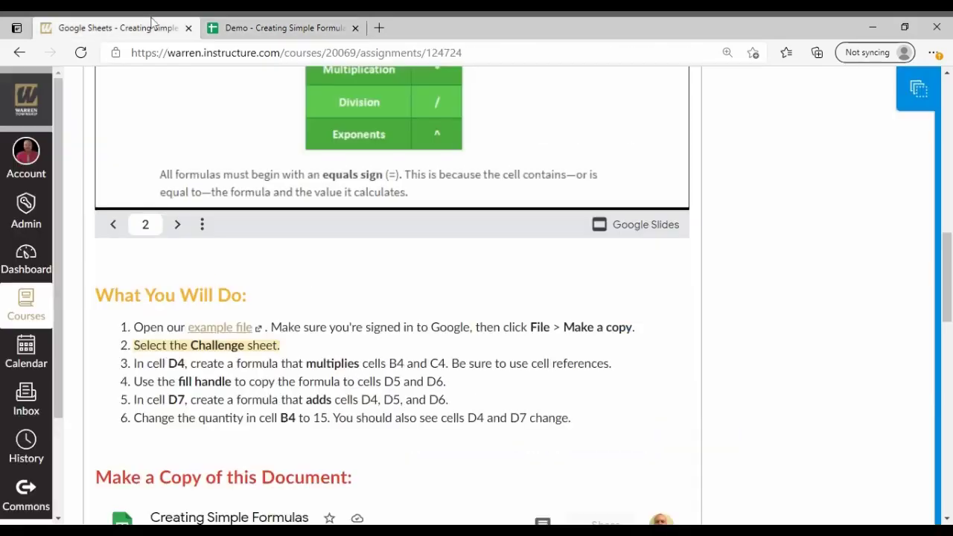
scroll(585, 352, "down", 1)
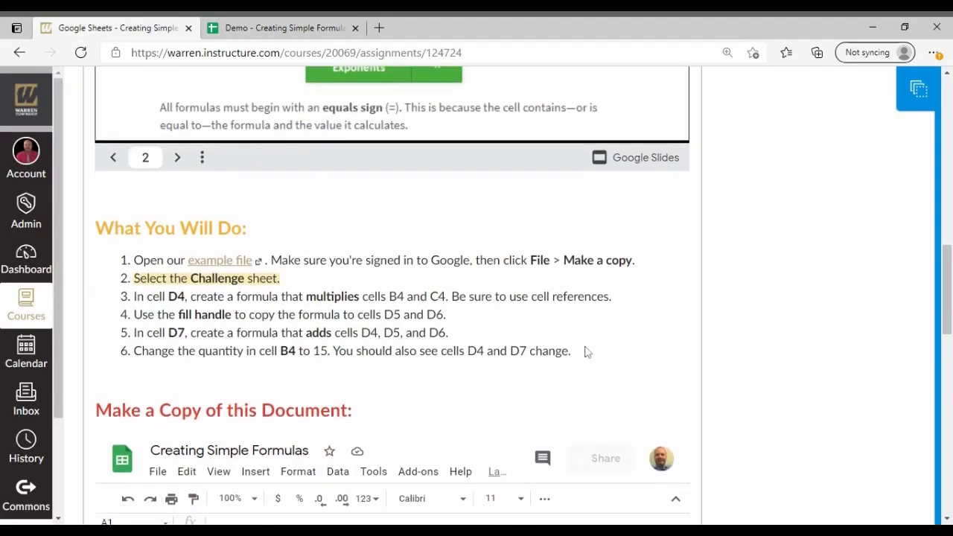
scroll(629, 314, "down", 1)
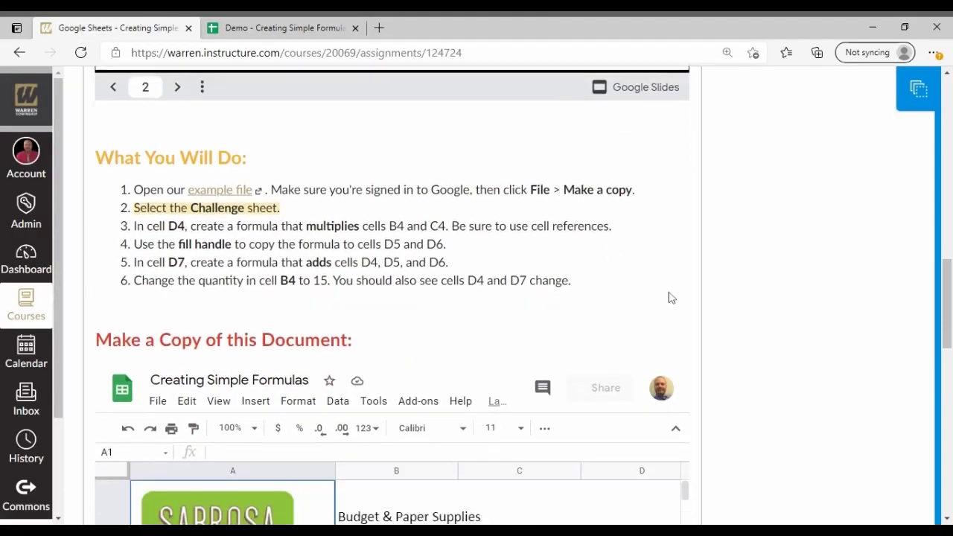